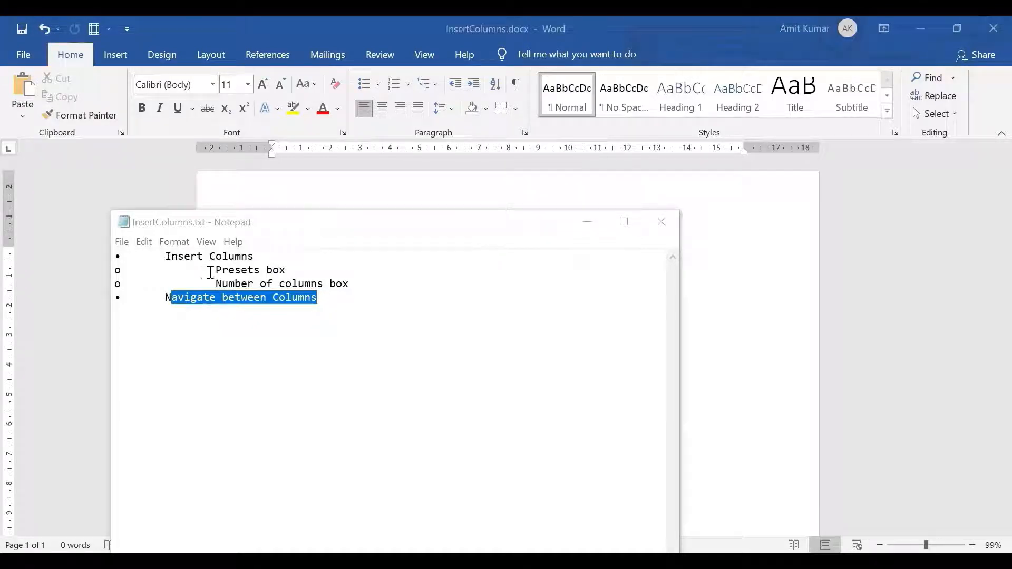
Review the Insert Columns and Navigate between Columns topics in InsertColumns.txt, and put the notes window away.
{"action": "left_click_drag", "start_coordinate": [209, 272], "coordinate": [309, 269]}
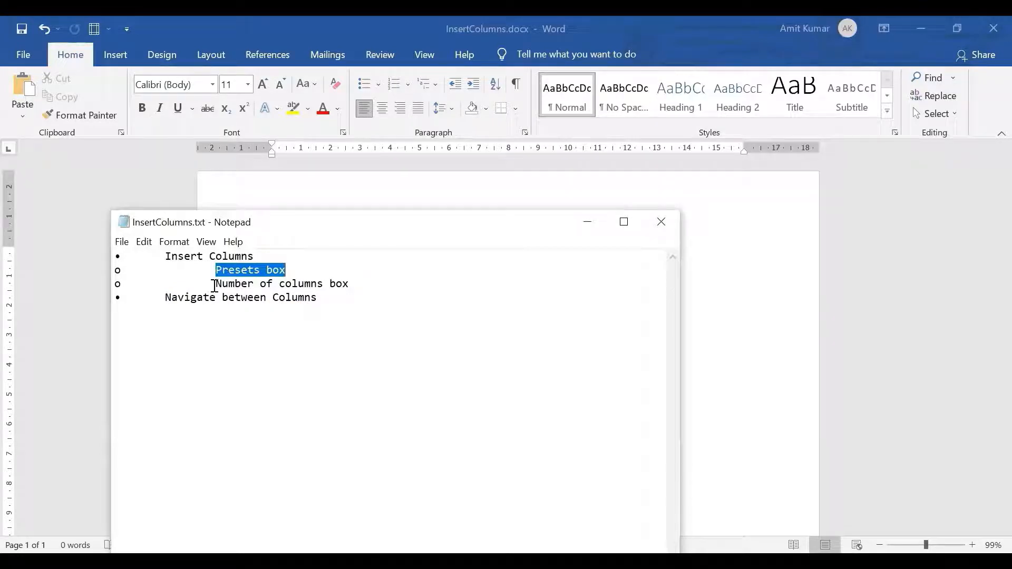
{"action": "left_click_drag", "start_coordinate": [216, 285], "coordinate": [363, 284]}
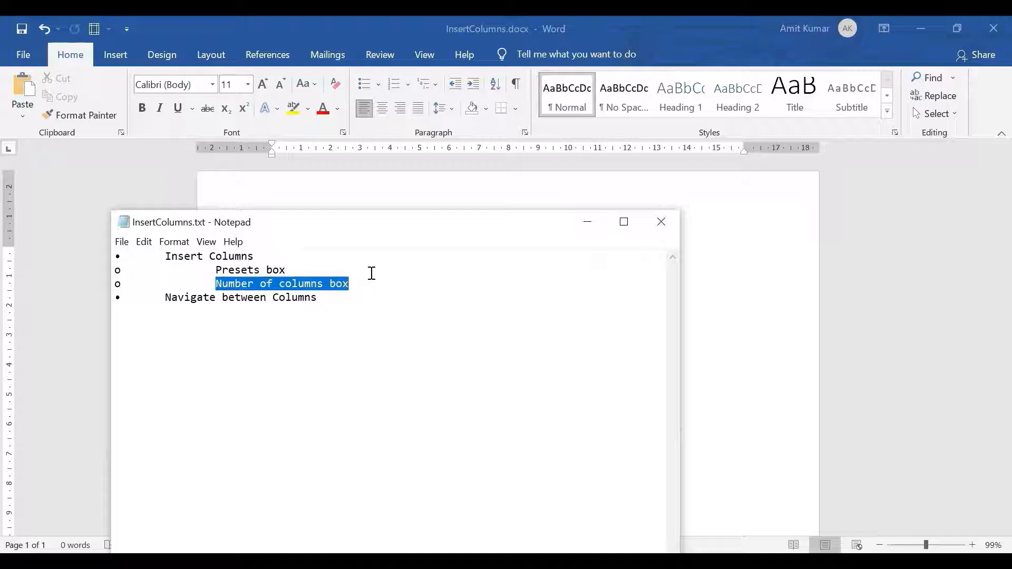
{"action": "left_click", "coordinate": [333, 298]}
{"action": "left_click_drag", "start_coordinate": [272, 311], "coordinate": [156, 301]}
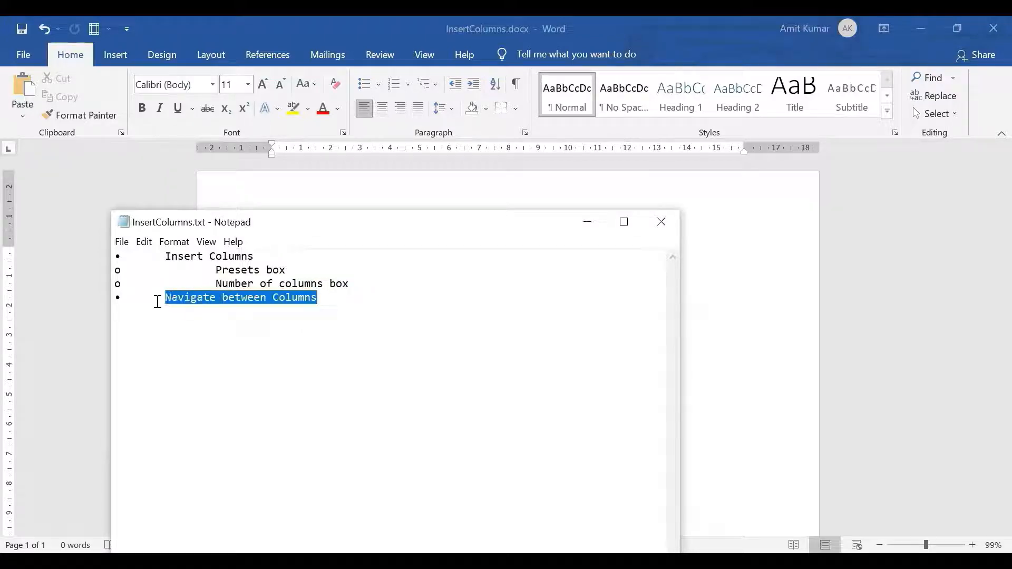
{"action": "left_click", "coordinate": [586, 227]}
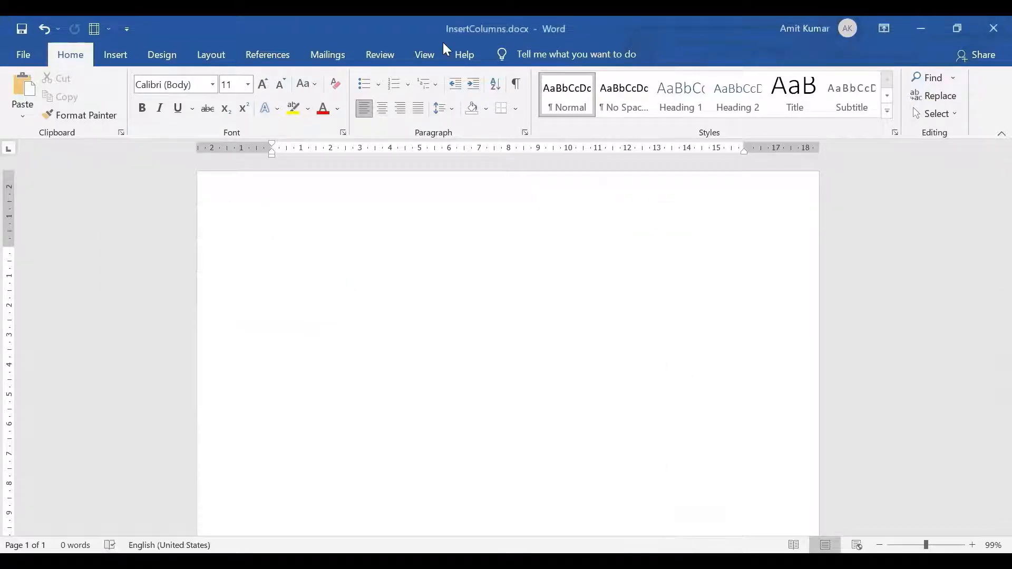
Format the whole document with the Three columns preset, with a line between and equal column width.
{"action": "left_click", "coordinate": [323, 447]}
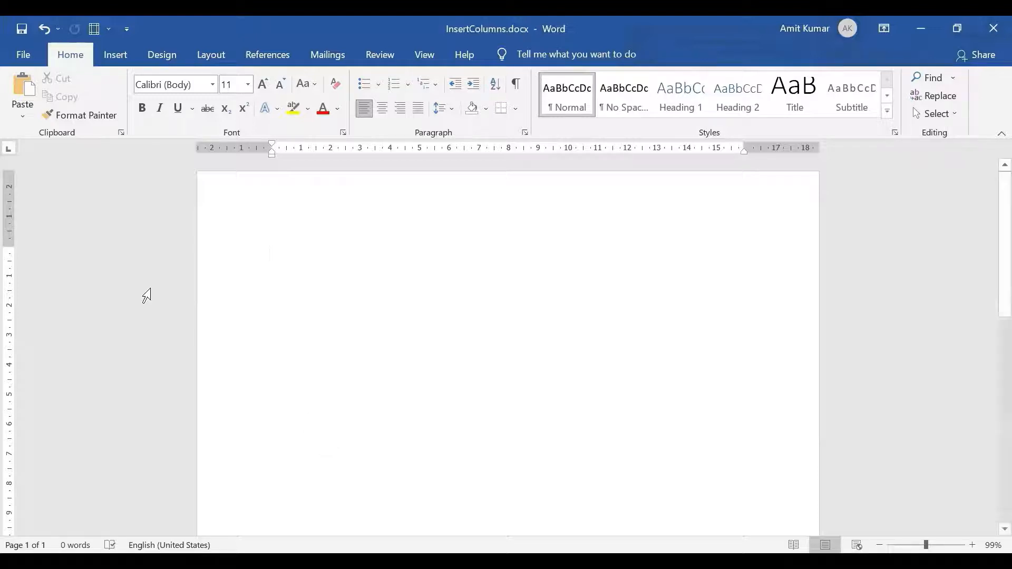
{"action": "left_click", "coordinate": [205, 56]}
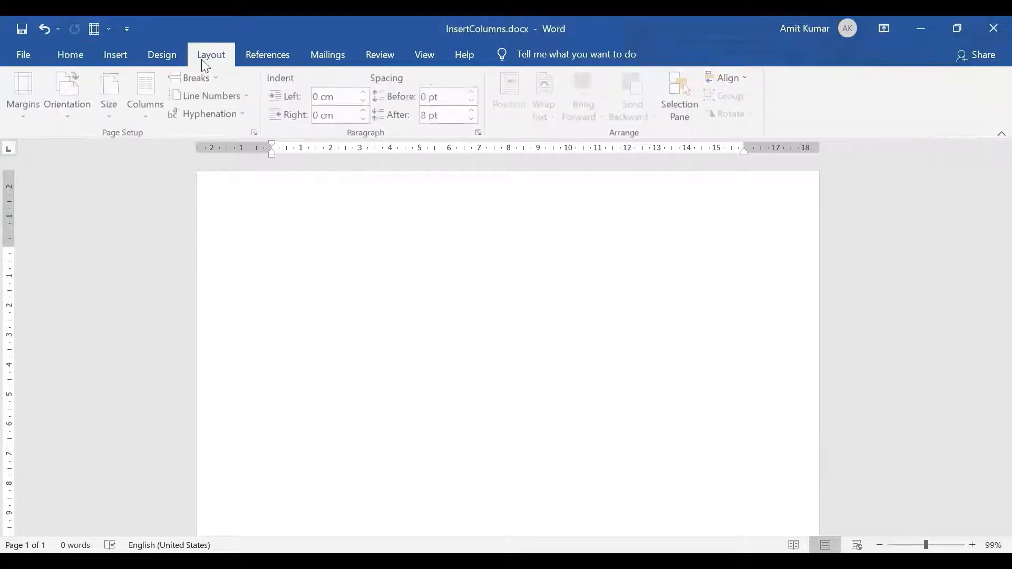
{"action": "left_click", "coordinate": [148, 122]}
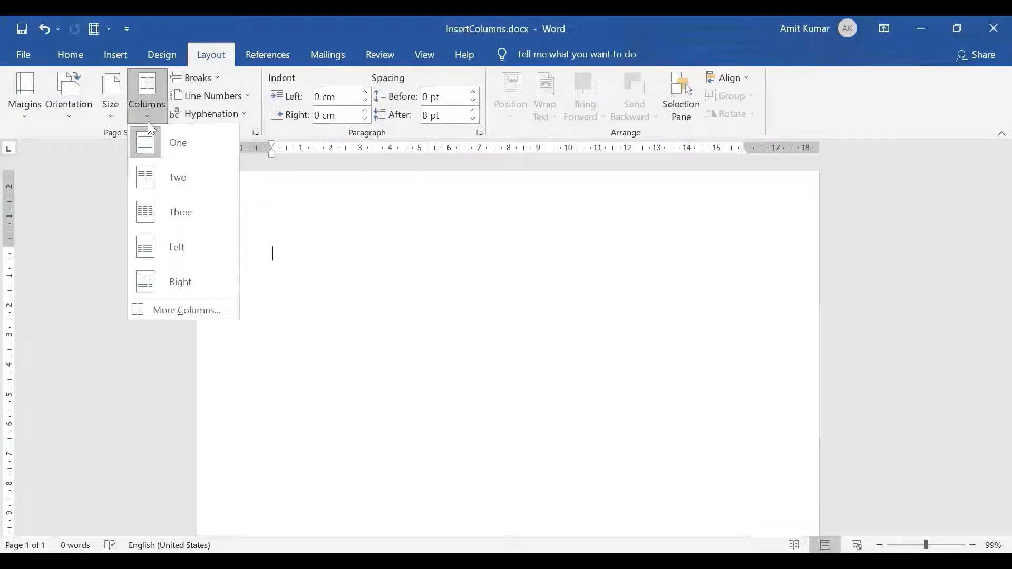
{"action": "left_click", "coordinate": [179, 312]}
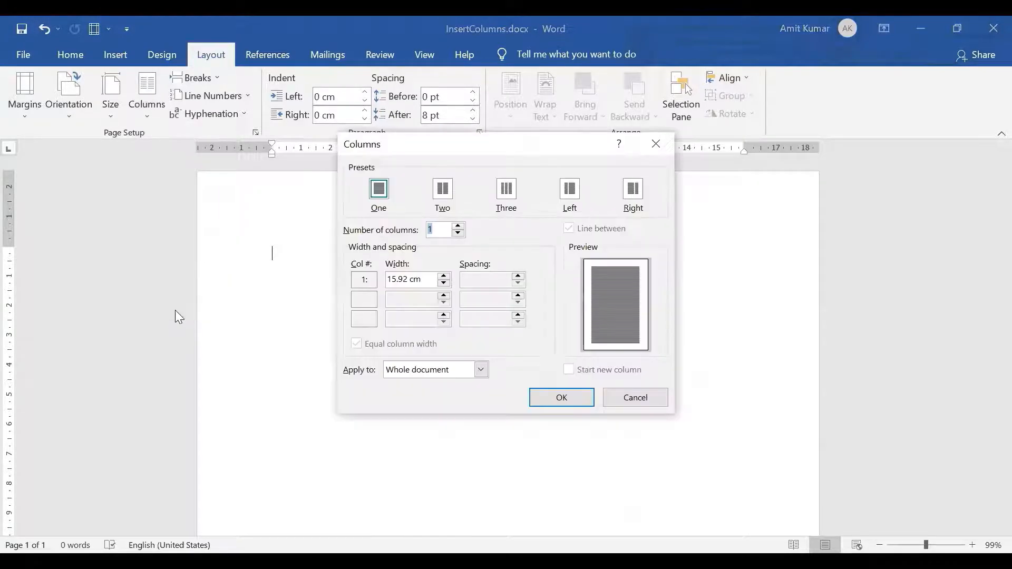
{"action": "left_click", "coordinate": [507, 199]}
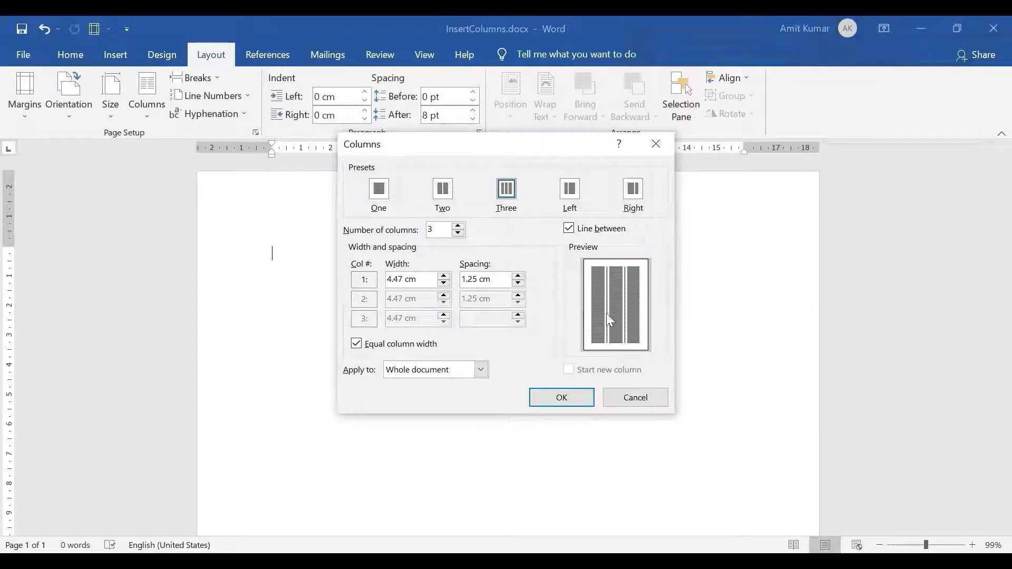
{"action": "left_click", "coordinate": [570, 230]}
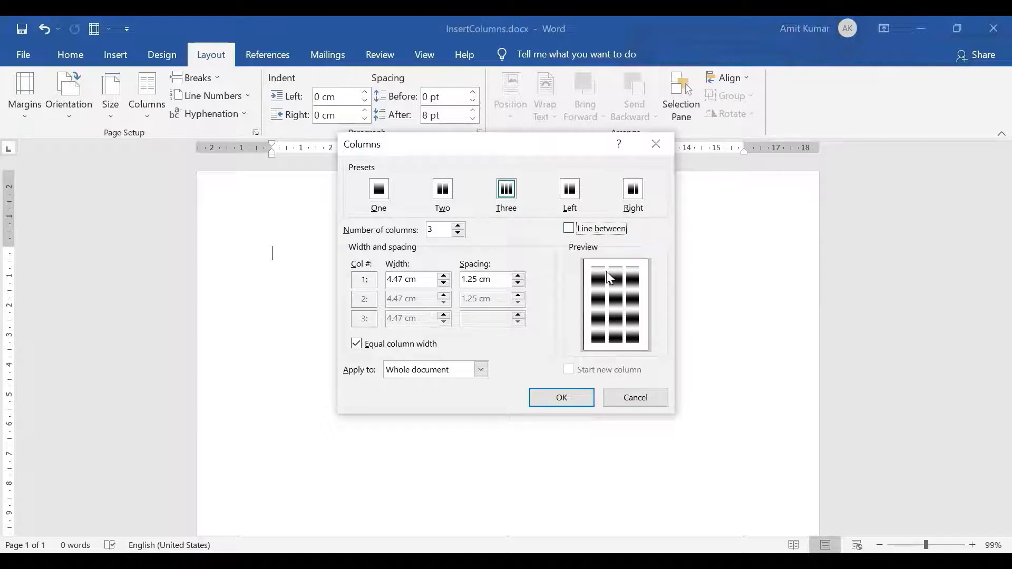
{"action": "left_click", "coordinate": [575, 232]}
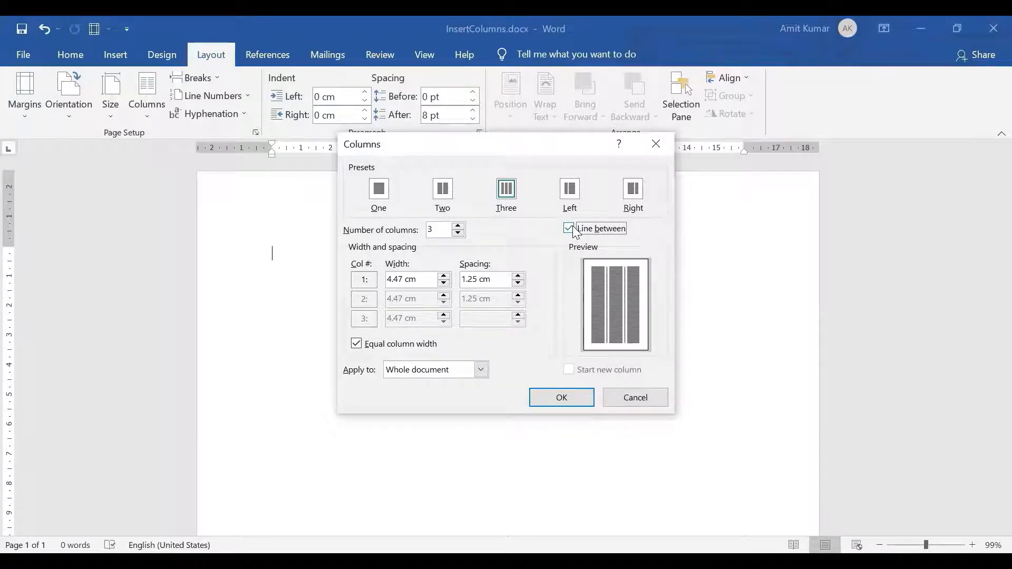
{"action": "left_click", "coordinate": [361, 348]}
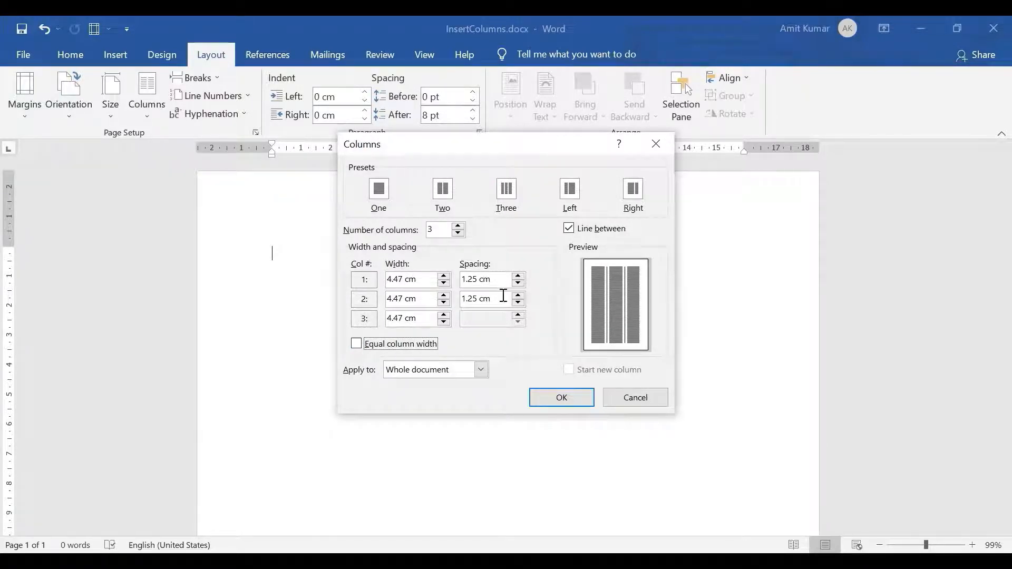
{"action": "left_click", "coordinate": [362, 348]}
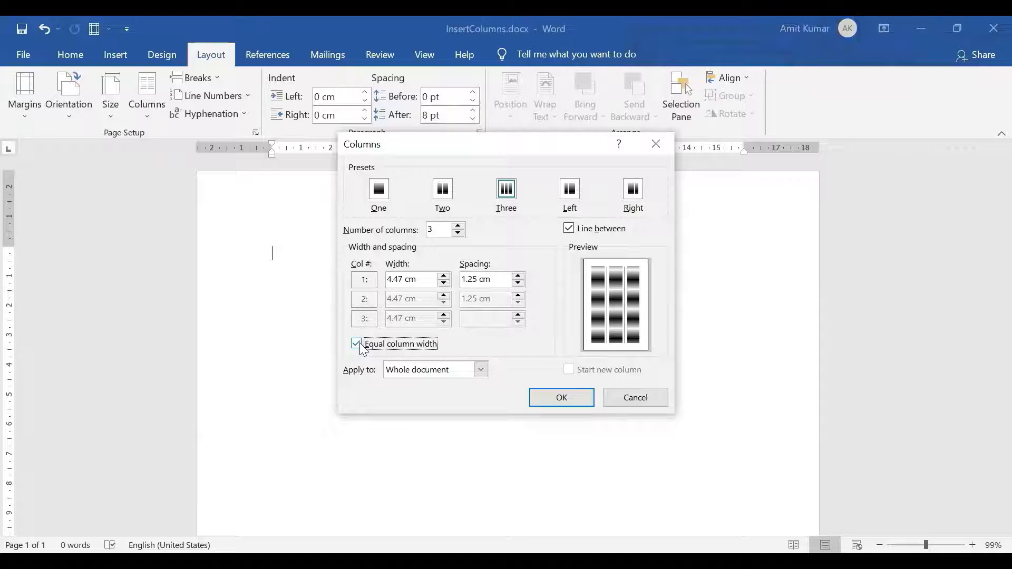
{"action": "left_click", "coordinate": [567, 401]}
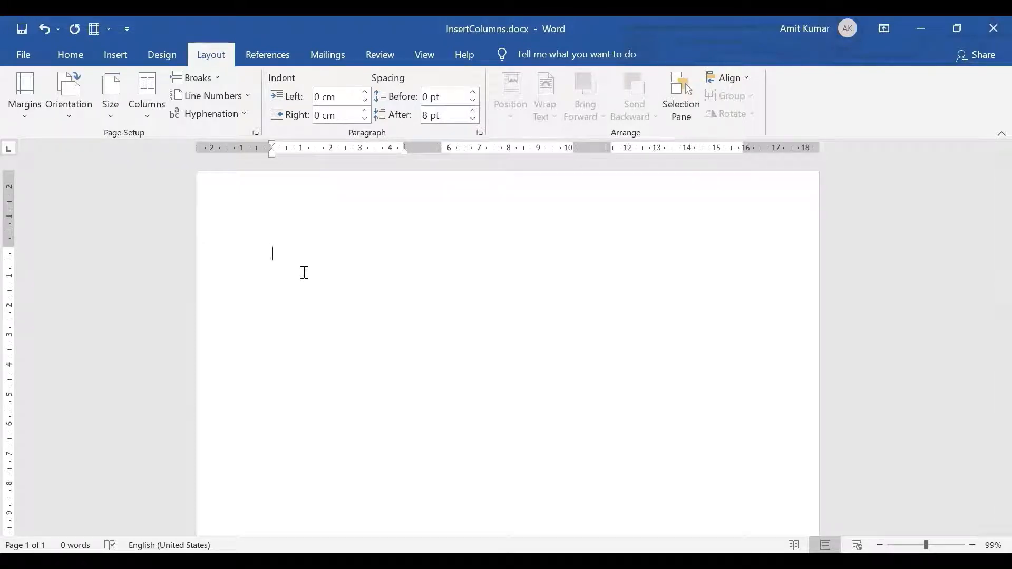
Enter the heading "Maharashtra Local News" in the first column.
{"action": "type", "text": "Maharashtra Local News"}
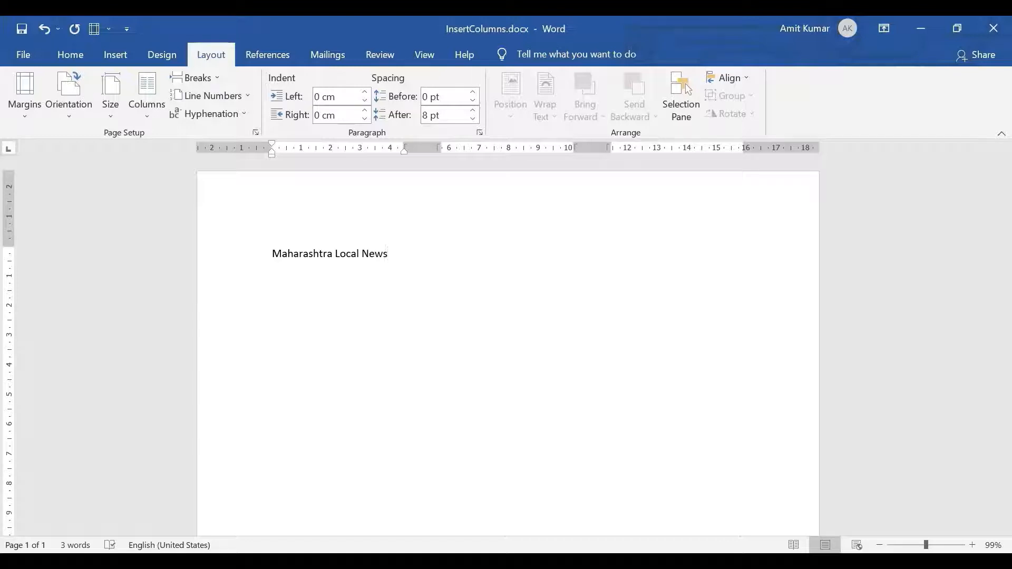
Insert a column break after the first heading and enter "Sports News" in the second column.
{"action": "left_click", "coordinate": [211, 79]}
{"action": "left_click", "coordinate": [207, 178]}
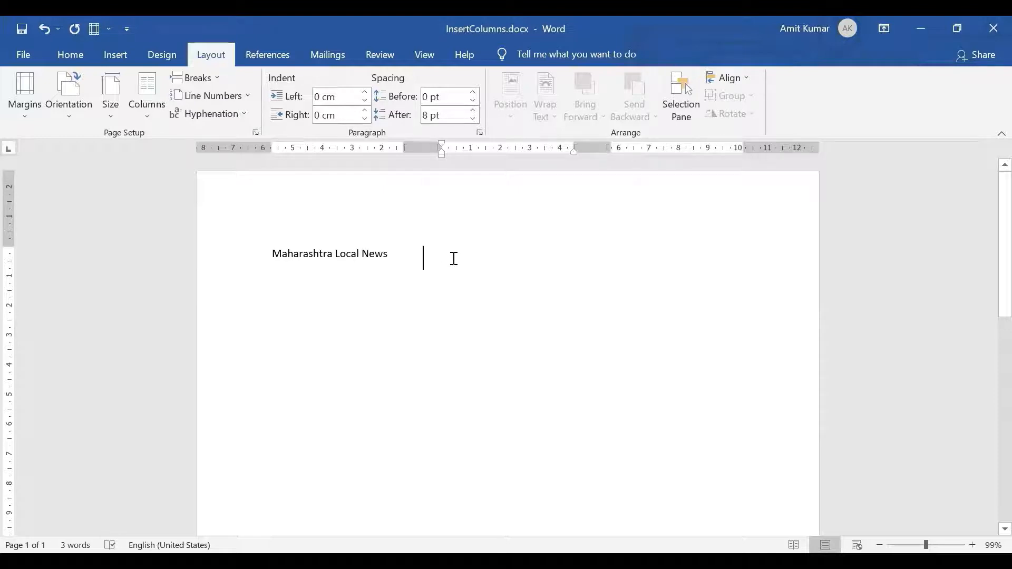
{"action": "type", "text": "Sp"}
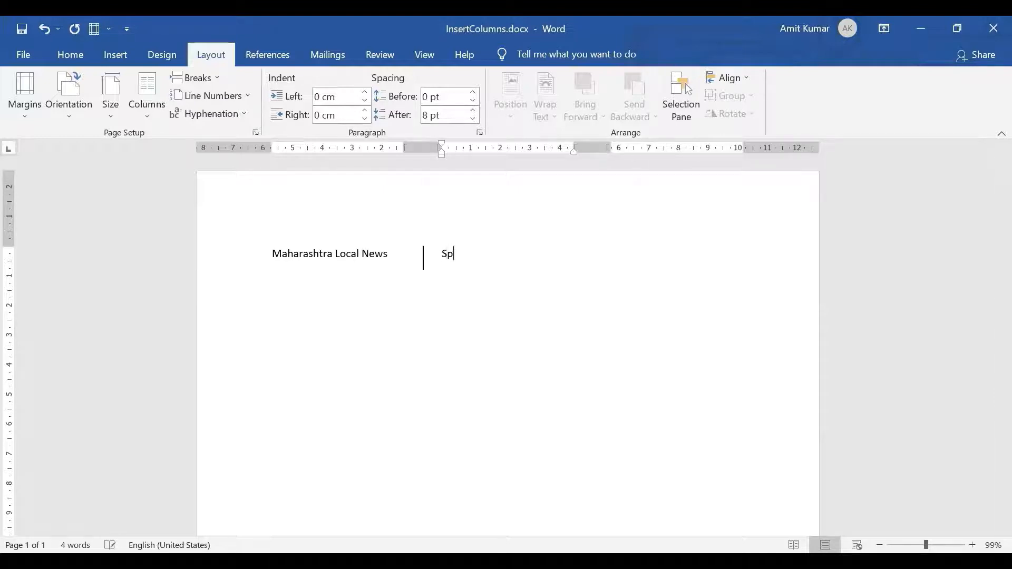
{"action": "type", "text": "orts News"}
Insert a column break after "Sports News" and enter "Health" in the third column.
{"action": "left_click", "coordinate": [218, 78]}
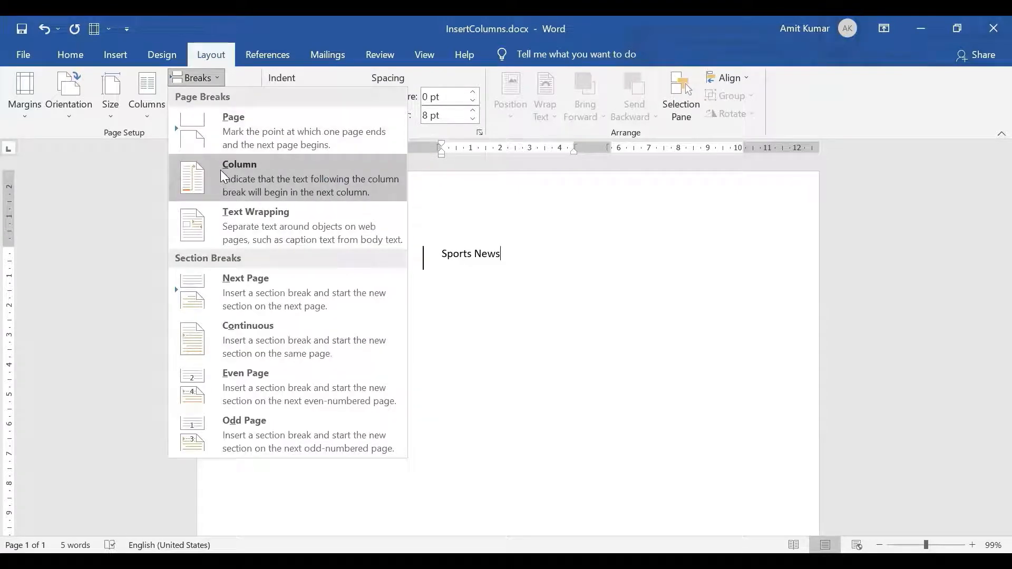
{"action": "left_click", "coordinate": [221, 170]}
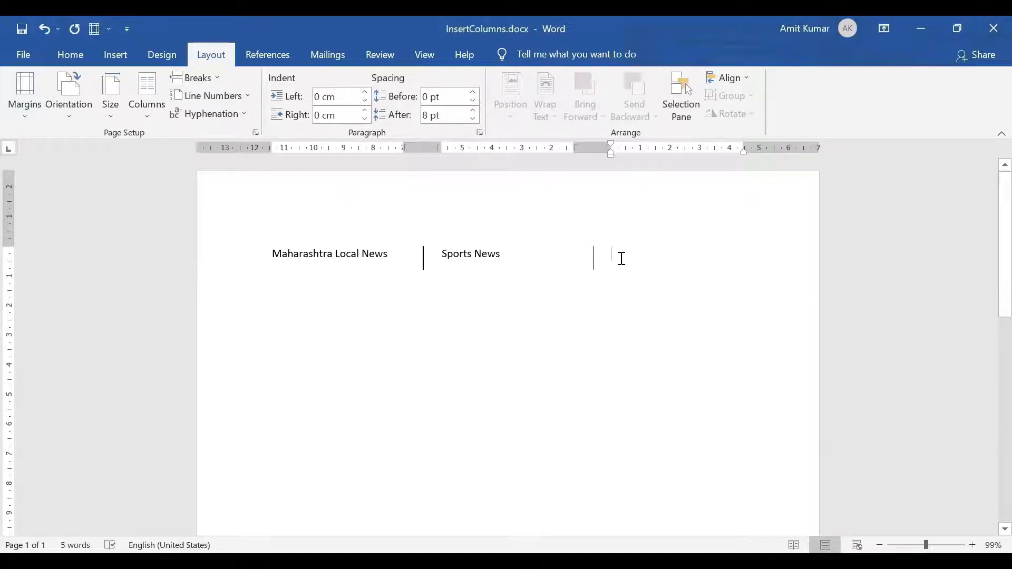
{"action": "type", "text": "Health"}
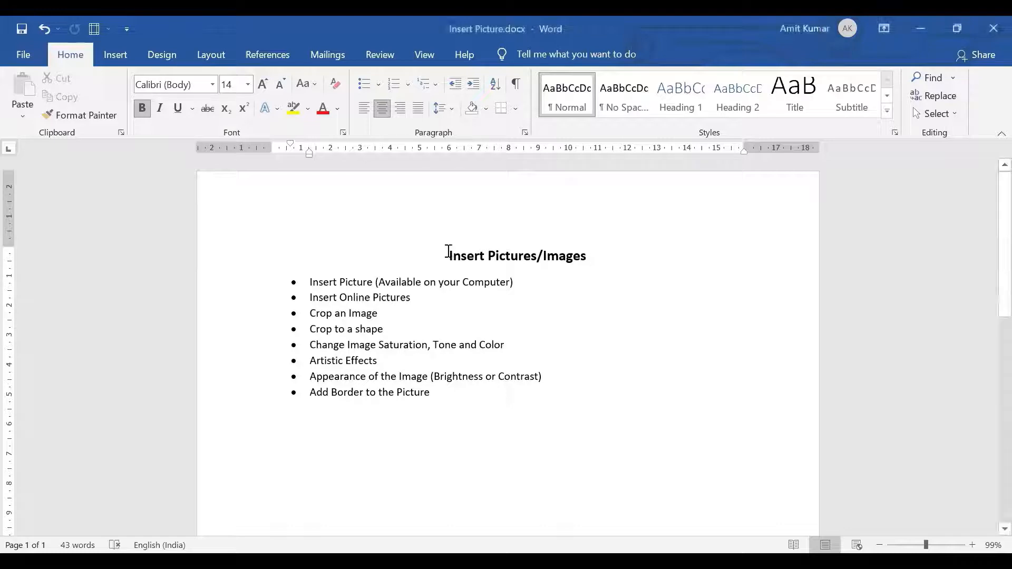
Read through the Insert Pictures/Images heading and its list of picture topics in Insert Picture.docx.
{"action": "left_click_drag", "start_coordinate": [448, 256], "coordinate": [568, 253]}
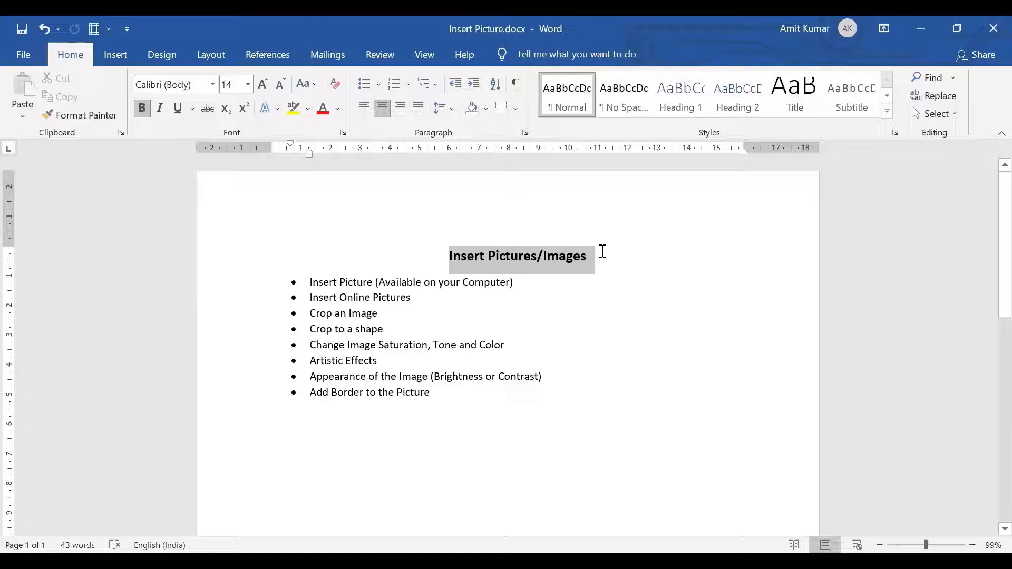
{"action": "left_click_drag", "start_coordinate": [602, 252], "coordinate": [592, 238]}
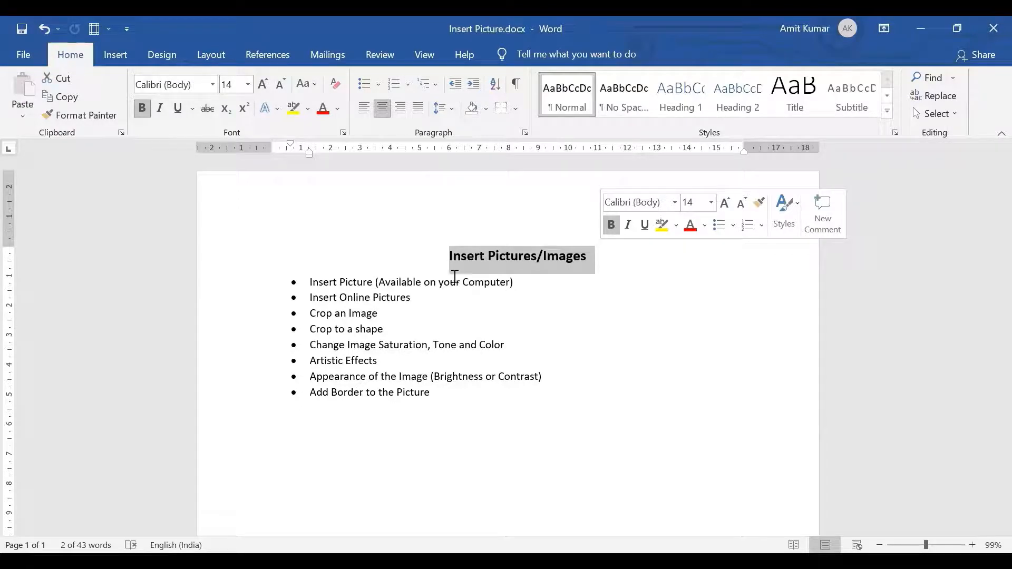
{"action": "left_click_drag", "start_coordinate": [315, 285], "coordinate": [352, 281]}
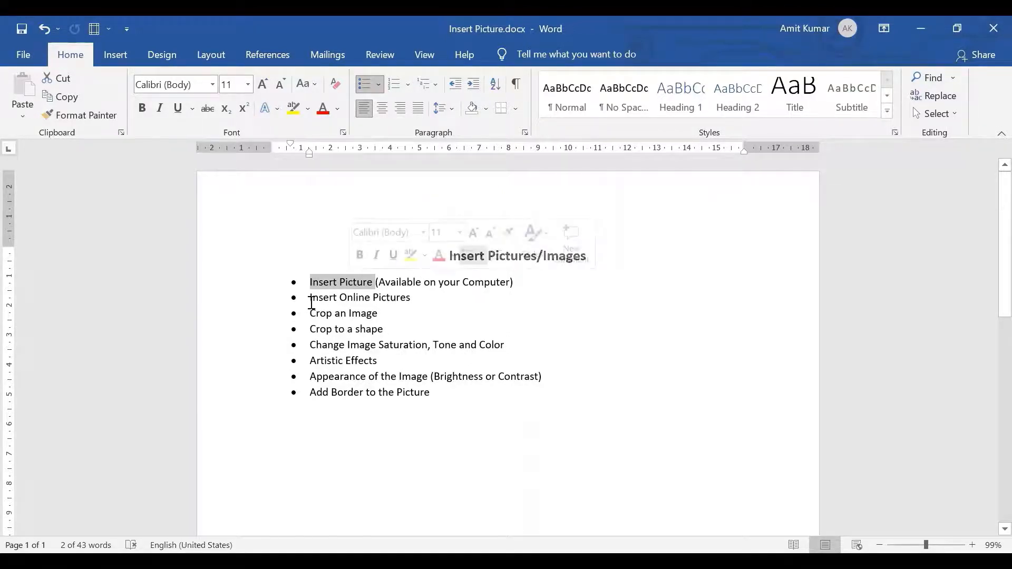
{"action": "left_click_drag", "start_coordinate": [311, 302], "coordinate": [413, 303]}
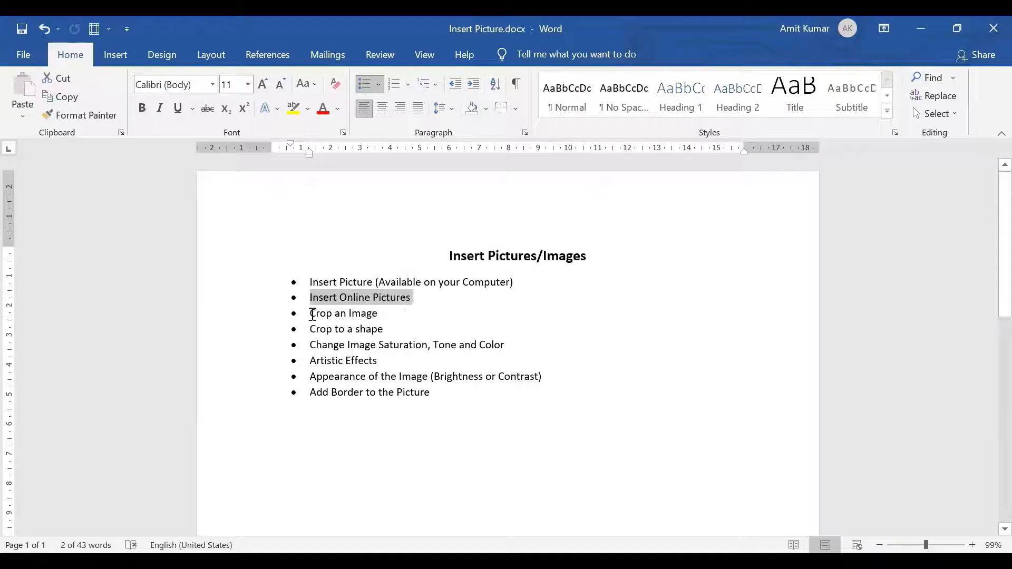
{"action": "left_click_drag", "start_coordinate": [312, 316], "coordinate": [401, 313]}
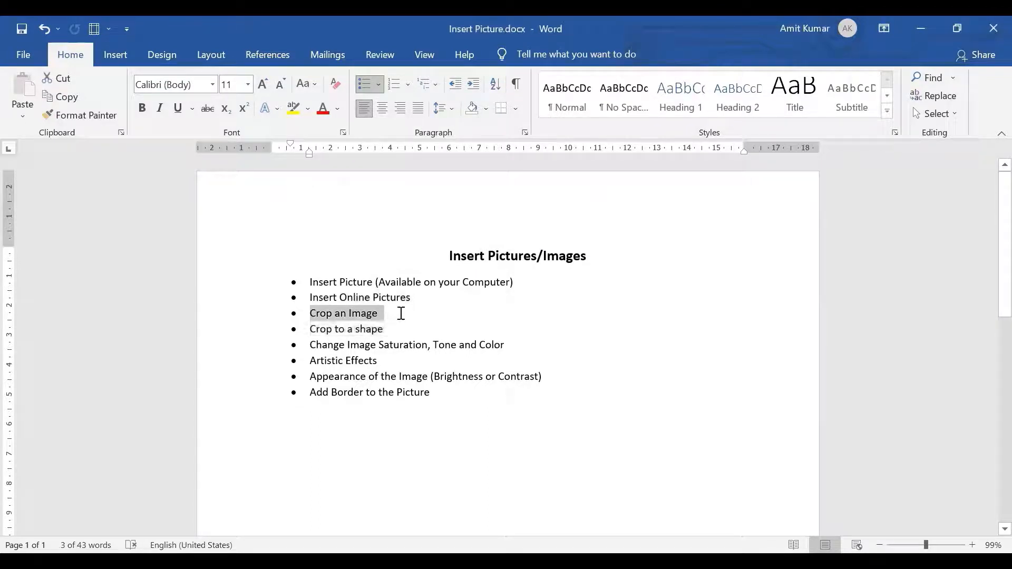
{"action": "left_click_drag", "start_coordinate": [315, 330], "coordinate": [409, 324]}
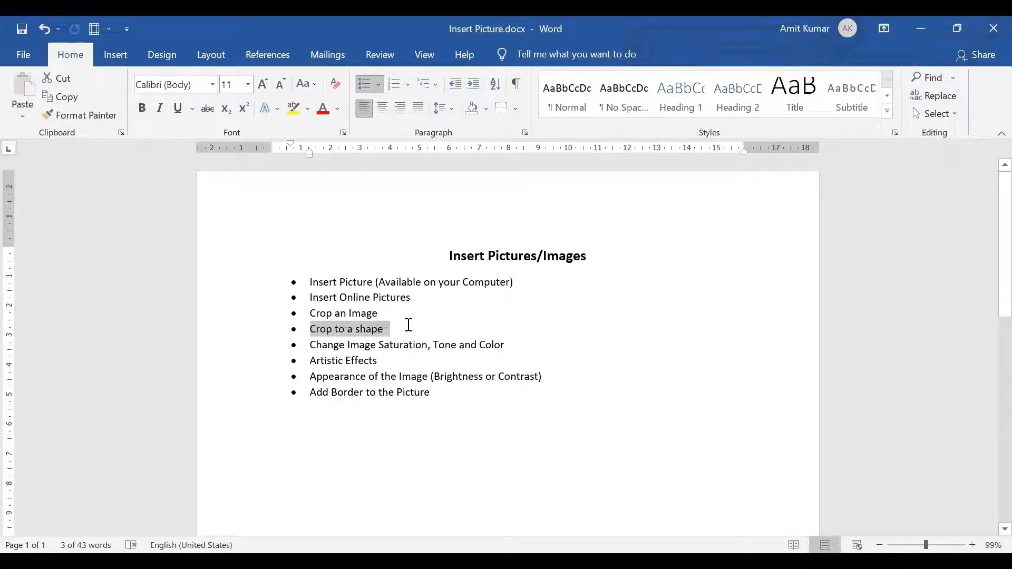
{"action": "left_click_drag", "start_coordinate": [316, 343], "coordinate": [507, 339]}
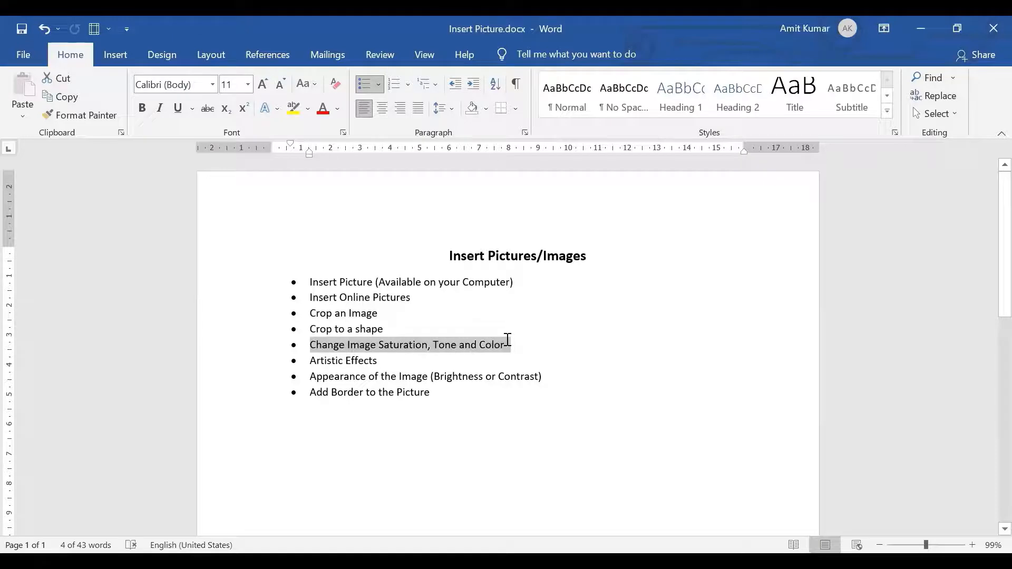
{"action": "left_click_drag", "start_coordinate": [312, 363], "coordinate": [388, 362]}
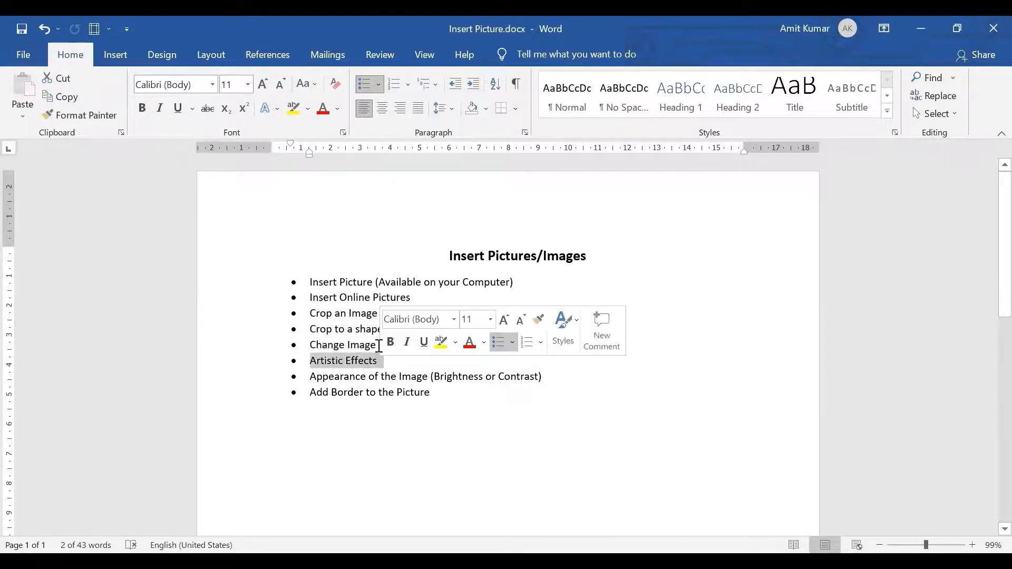
{"action": "left_click_drag", "start_coordinate": [313, 380], "coordinate": [550, 379]}
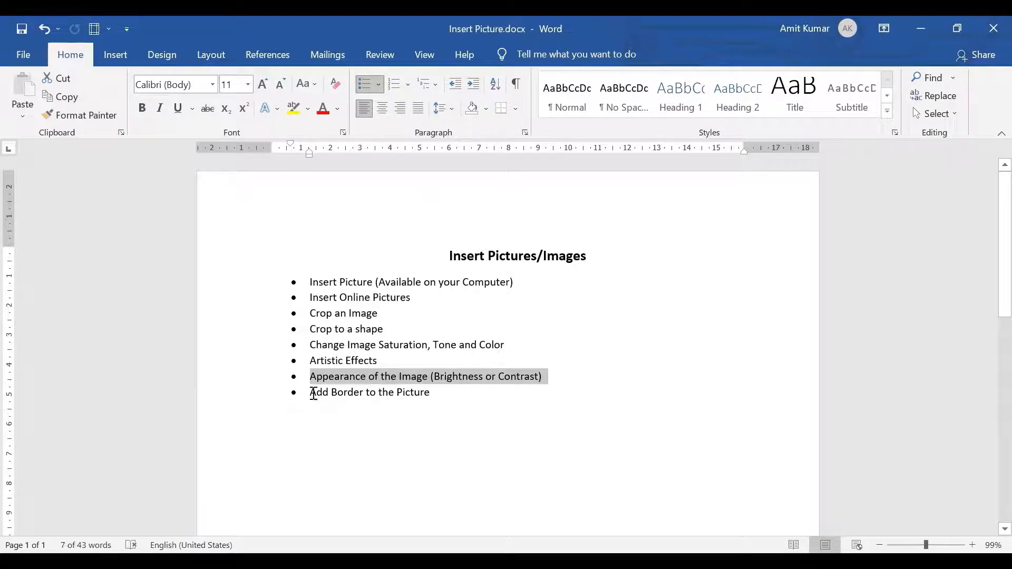
{"action": "left_click_drag", "start_coordinate": [313, 388], "coordinate": [442, 398]}
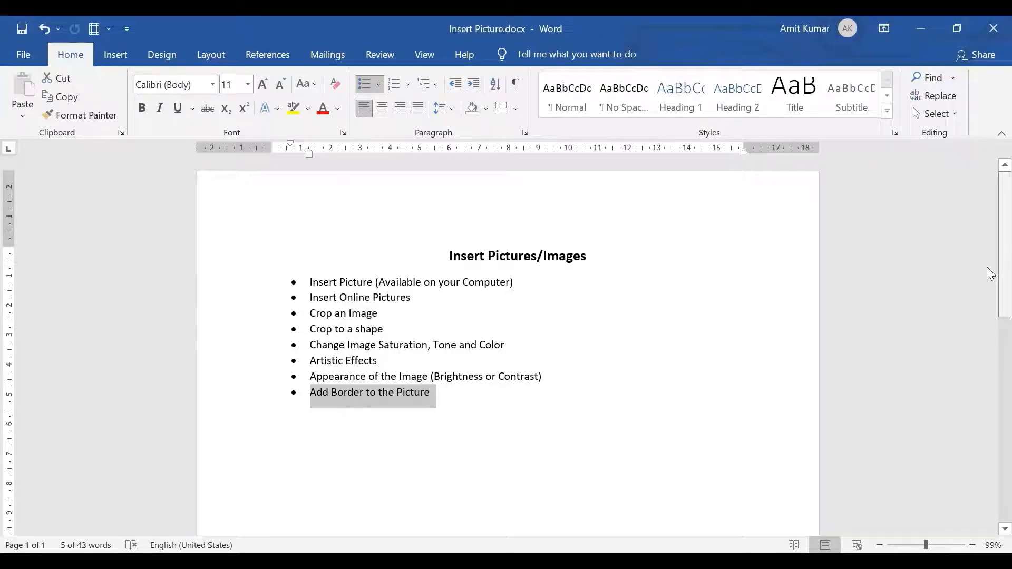
Add an empty line below the "My Beach Vacation To Goa" title.
{"action": "scroll", "coordinate": [990, 274], "scroll_direction": "down", "scroll_amount": 2}
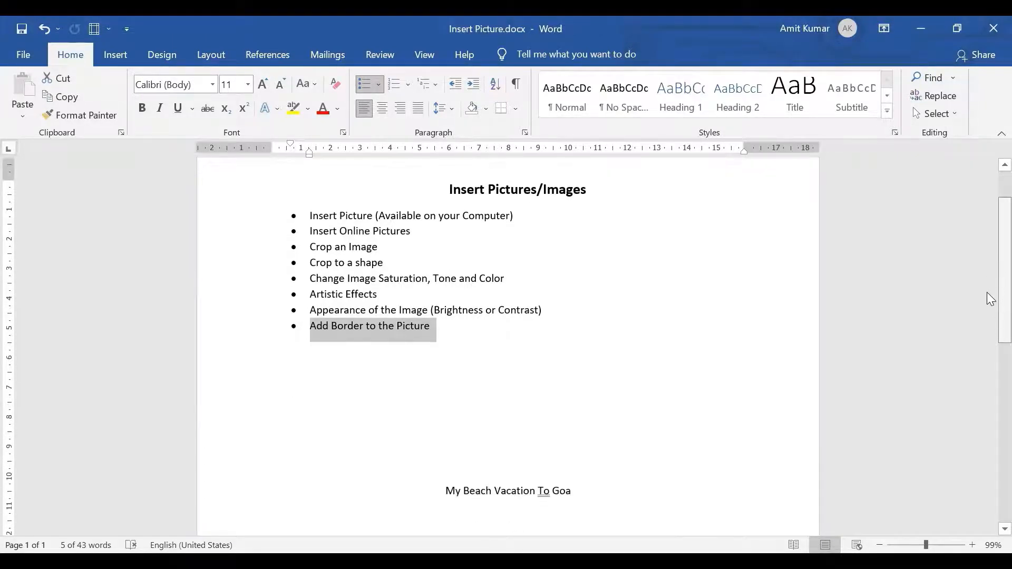
{"action": "scroll", "coordinate": [991, 299], "scroll_direction": "down", "scroll_amount": 2}
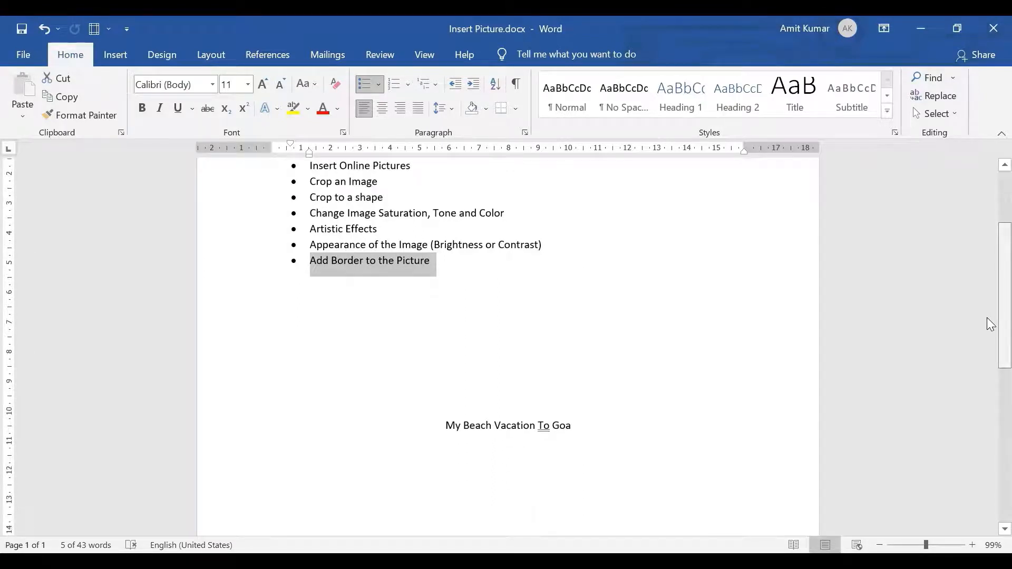
{"action": "scroll", "coordinate": [990, 324], "scroll_direction": "down", "scroll_amount": 2}
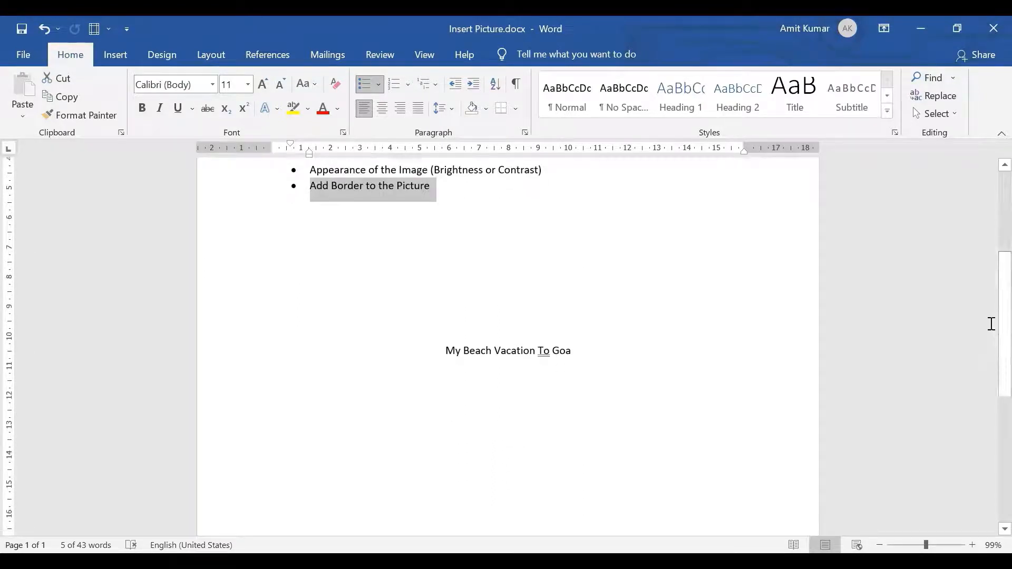
{"action": "left_click", "coordinate": [599, 352]}
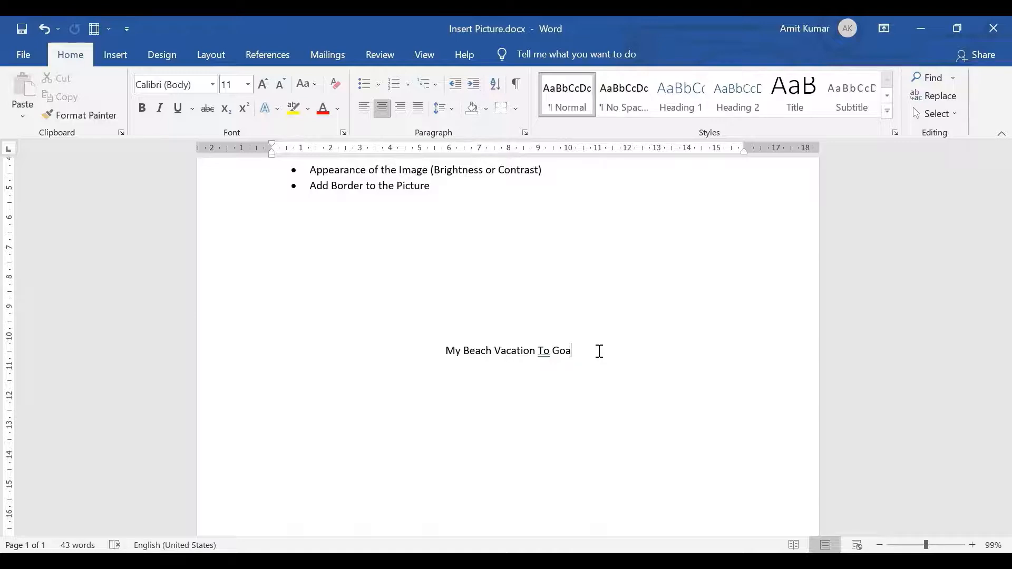
{"action": "key", "text": "Return"}
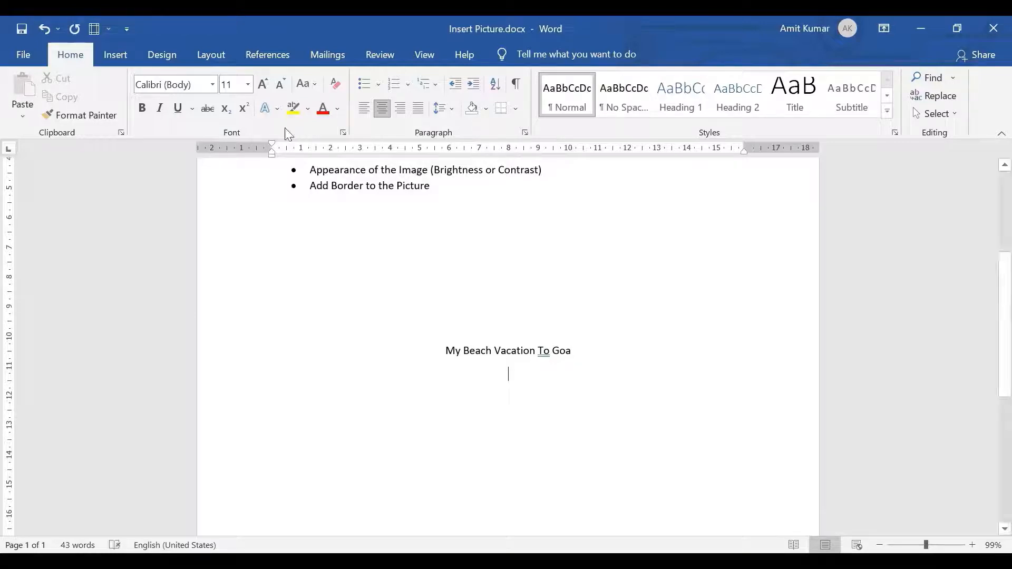
Left-align the empty line below the "My Beach Vacation To Goa" title.
{"action": "left_click", "coordinate": [367, 112]}
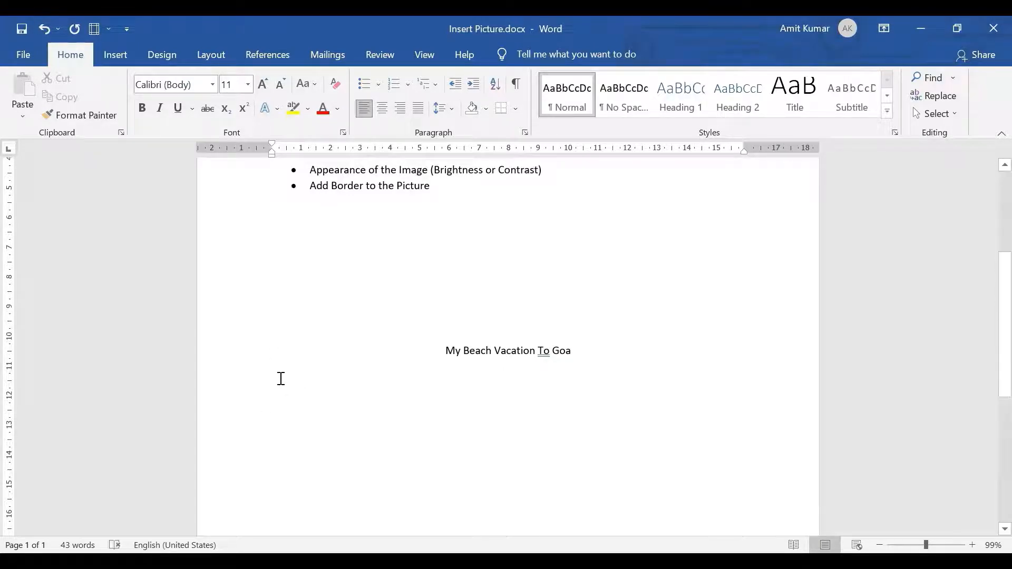
{"action": "left_click", "coordinate": [118, 58]}
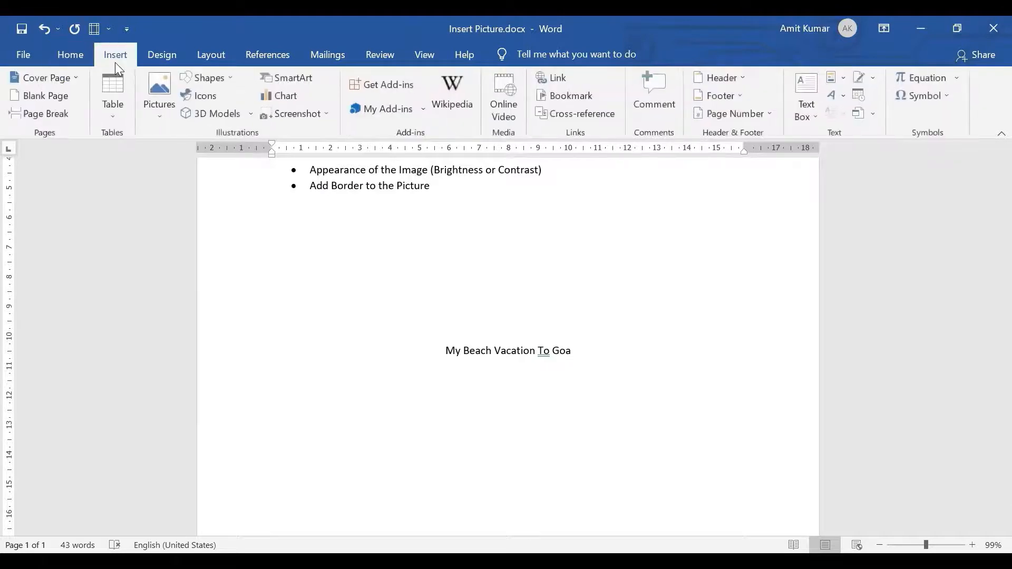
{"action": "left_click", "coordinate": [161, 128]}
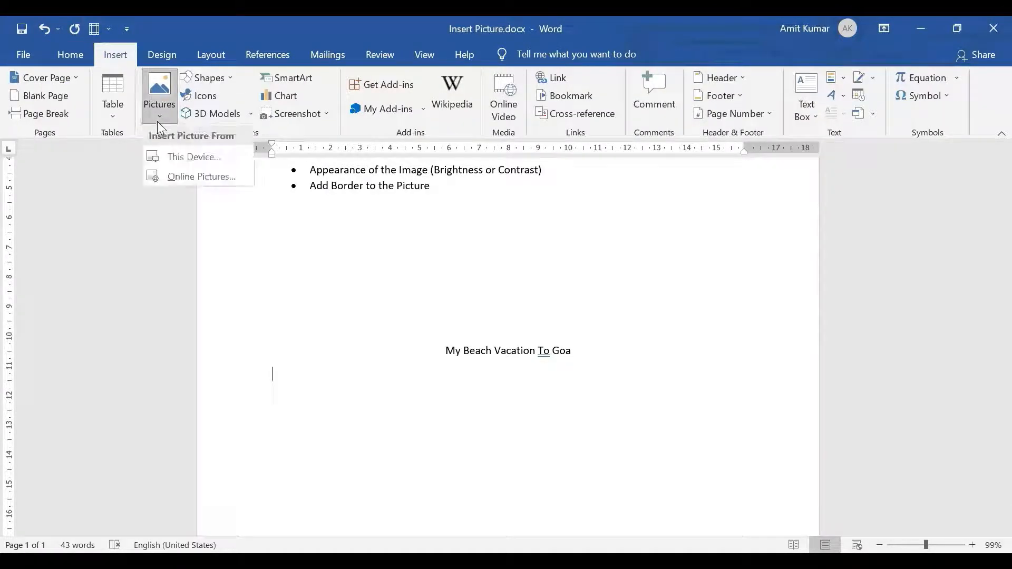
{"action": "left_click", "coordinate": [176, 158]}
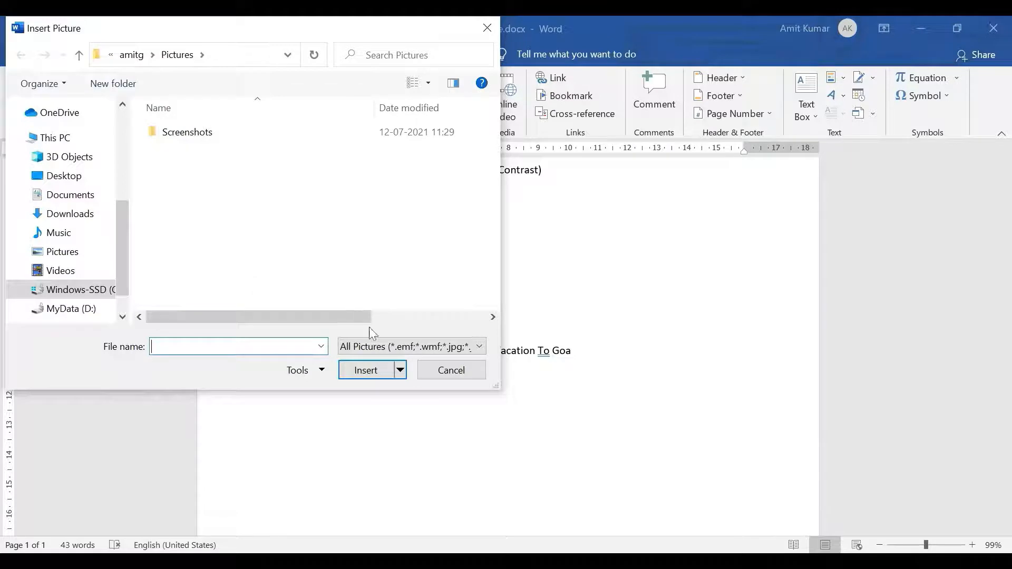
{"action": "left_click", "coordinate": [455, 372]}
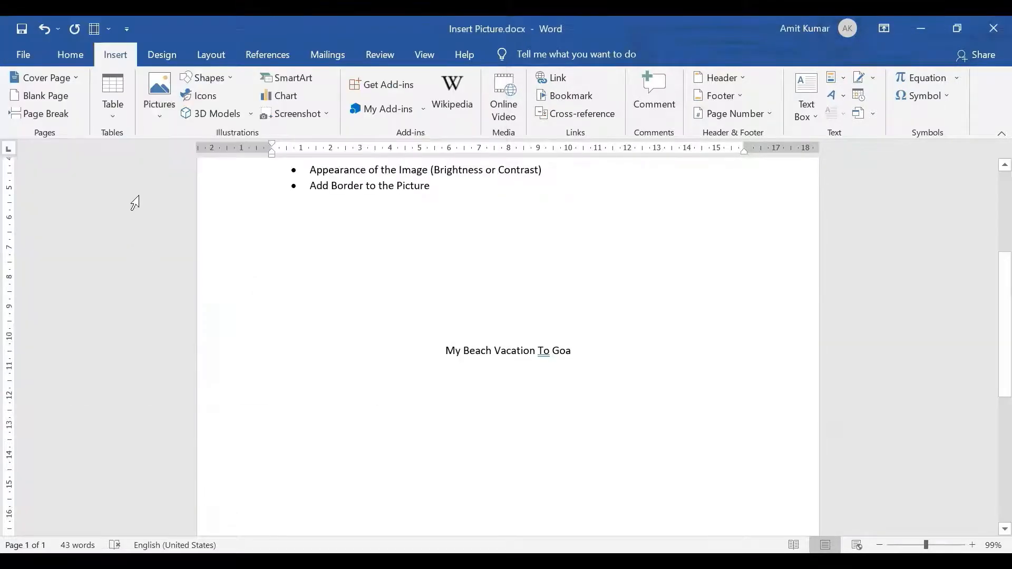
Insert an online picture from the Beach category, the sunset with two people walking, below the title.
{"action": "left_click", "coordinate": [160, 112]}
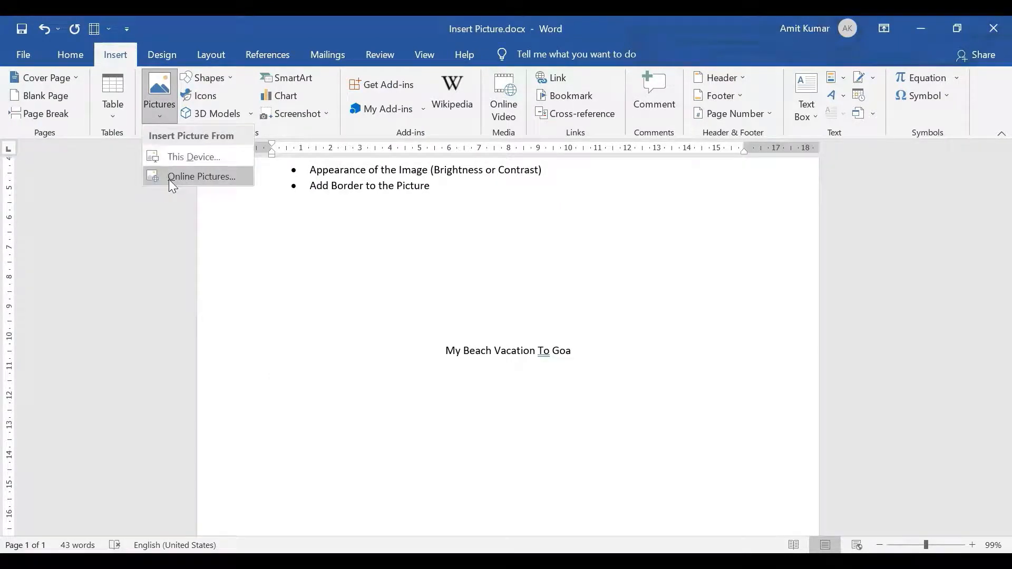
{"action": "left_click", "coordinate": [169, 179]}
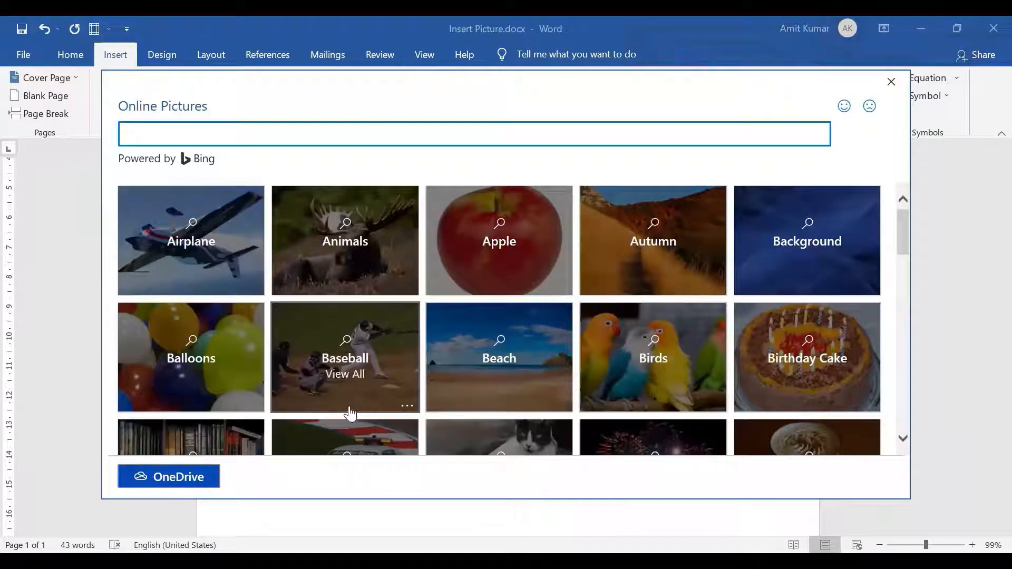
{"action": "left_click", "coordinate": [498, 365]}
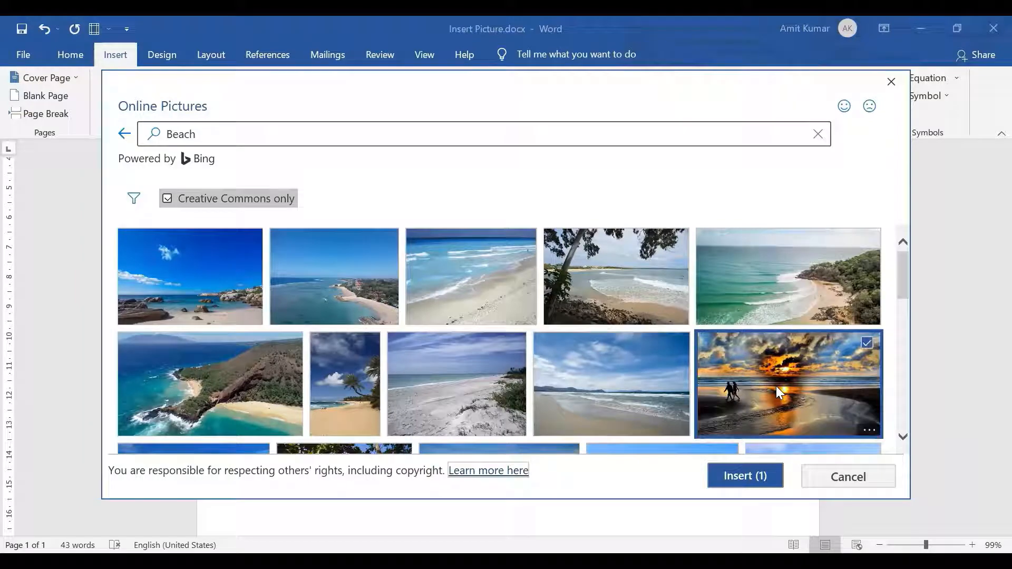
{"action": "left_click", "coordinate": [731, 483]}
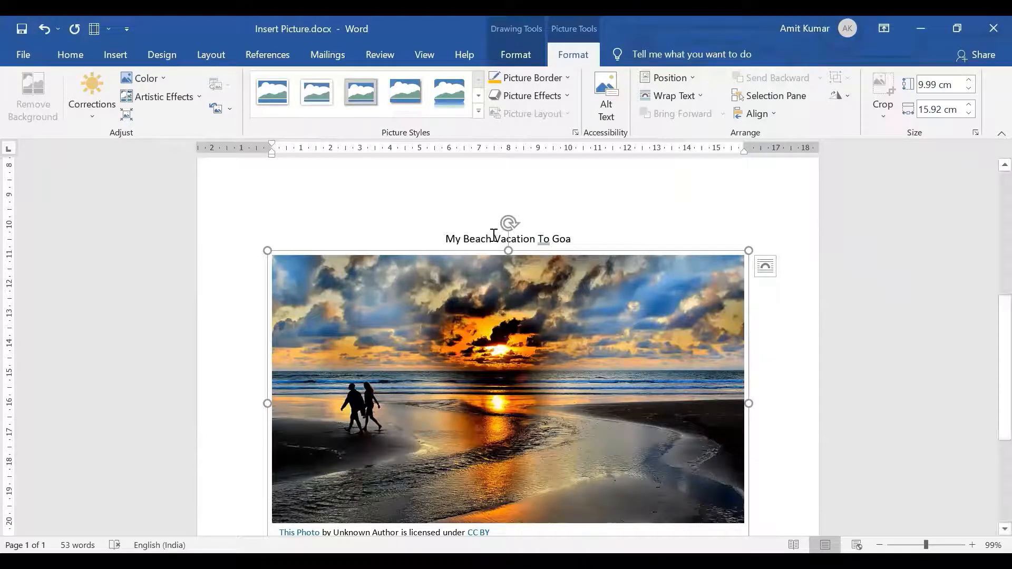
Crop the beach picture to a rectangle shape with one snipped corner and undo that crop.
{"action": "left_click", "coordinate": [511, 302]}
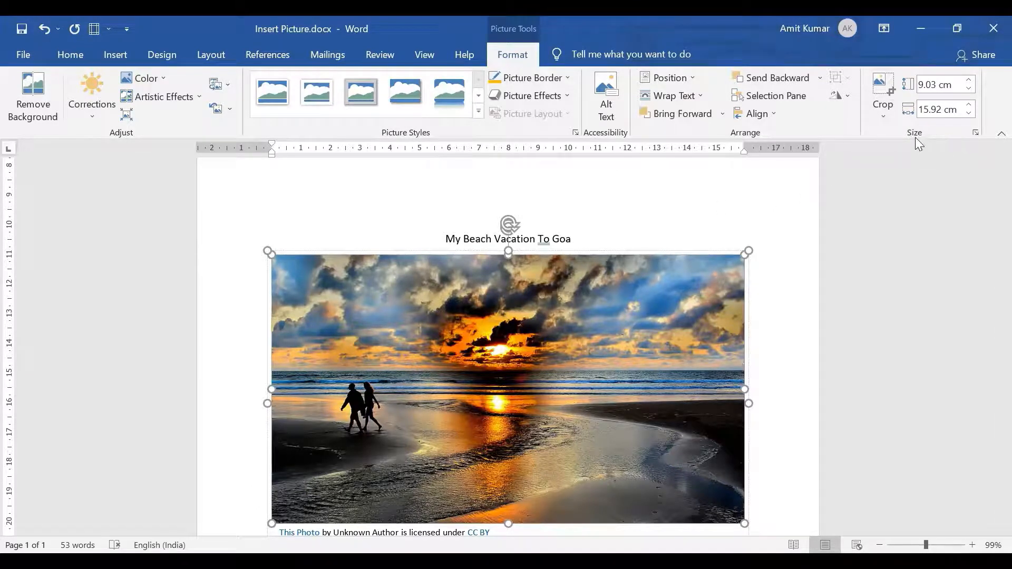
{"action": "left_click", "coordinate": [882, 116]}
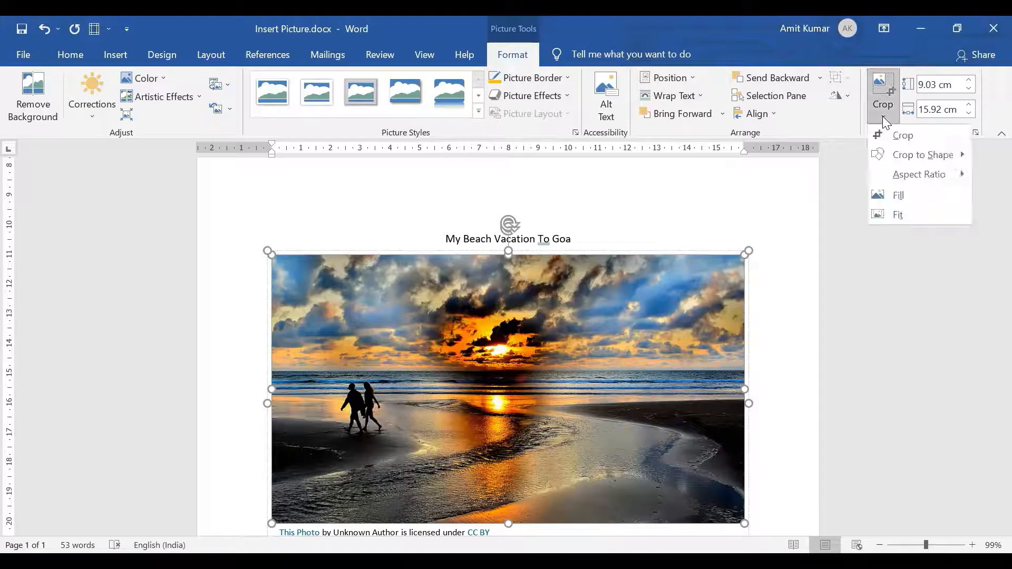
{"action": "left_click", "coordinate": [908, 153]}
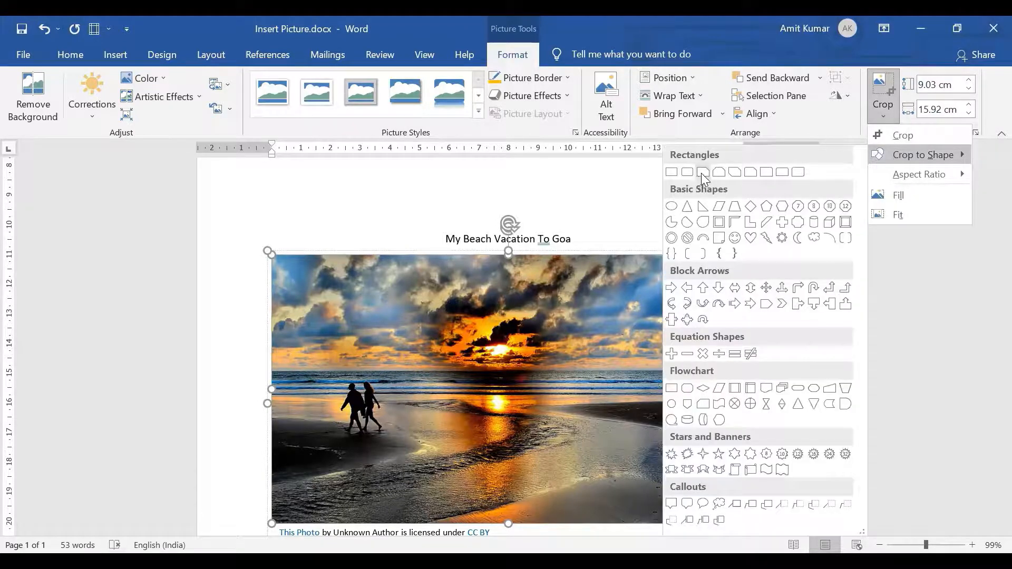
{"action": "left_click", "coordinate": [702, 172]}
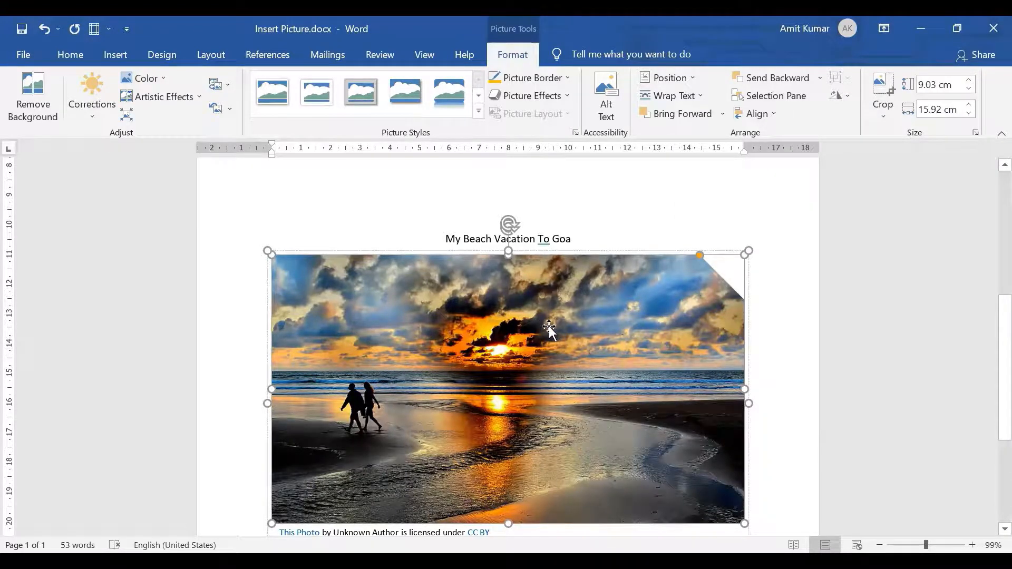
{"action": "key", "text": "ctrl+z"}
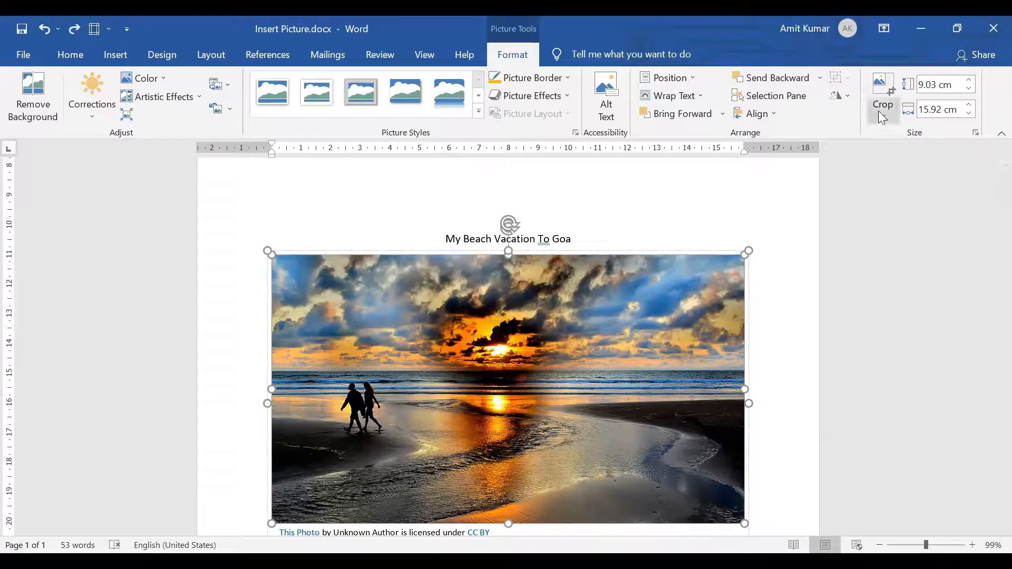
Crop the beach picture's upper edge to a height of about 6.97 cm and shift the image rightward within the crop frame.
{"action": "left_click", "coordinate": [881, 87]}
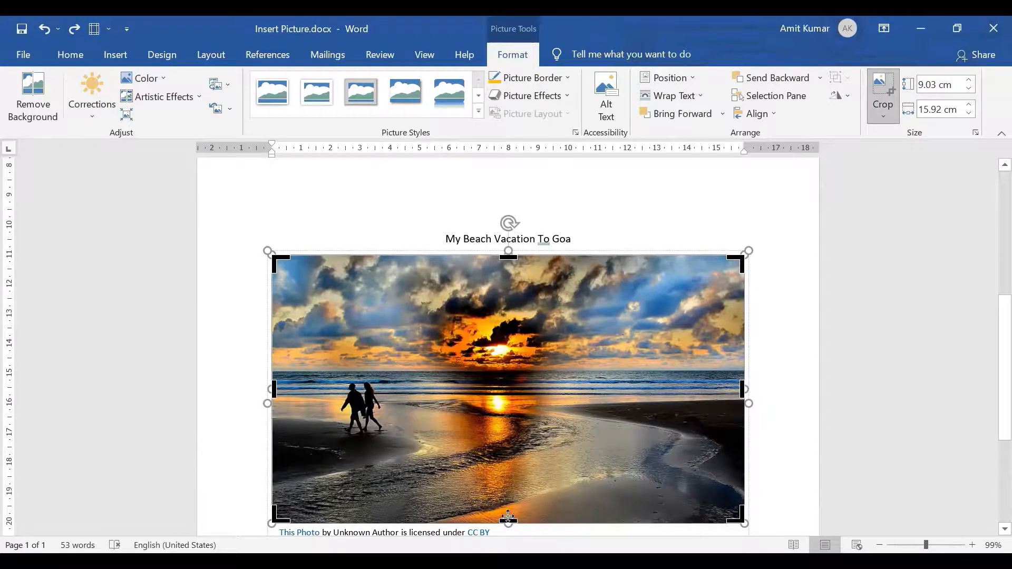
{"action": "left_click_drag", "start_coordinate": [508, 257], "coordinate": [505, 316]}
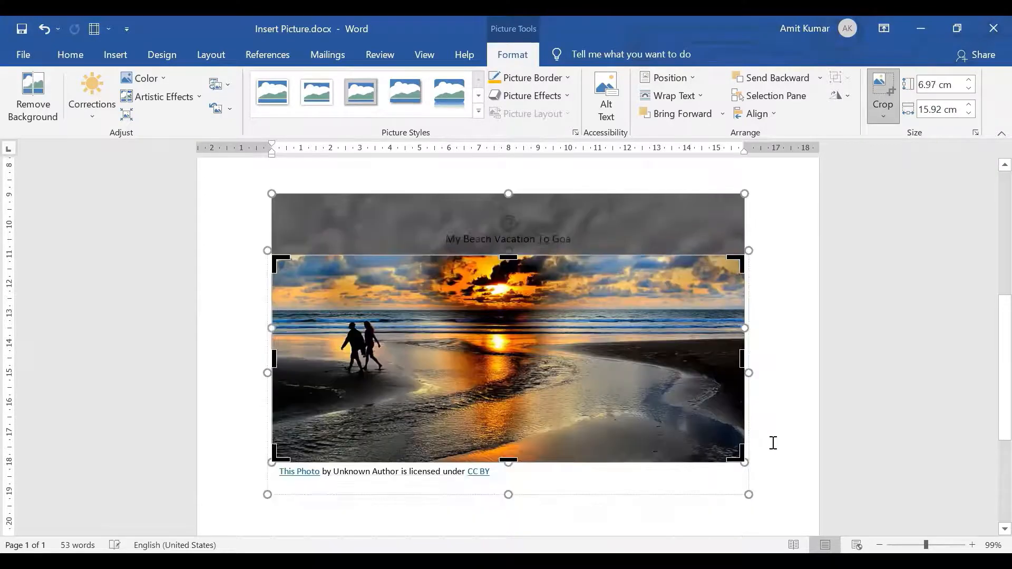
{"action": "left_click_drag", "start_coordinate": [745, 364], "coordinate": [702, 342]}
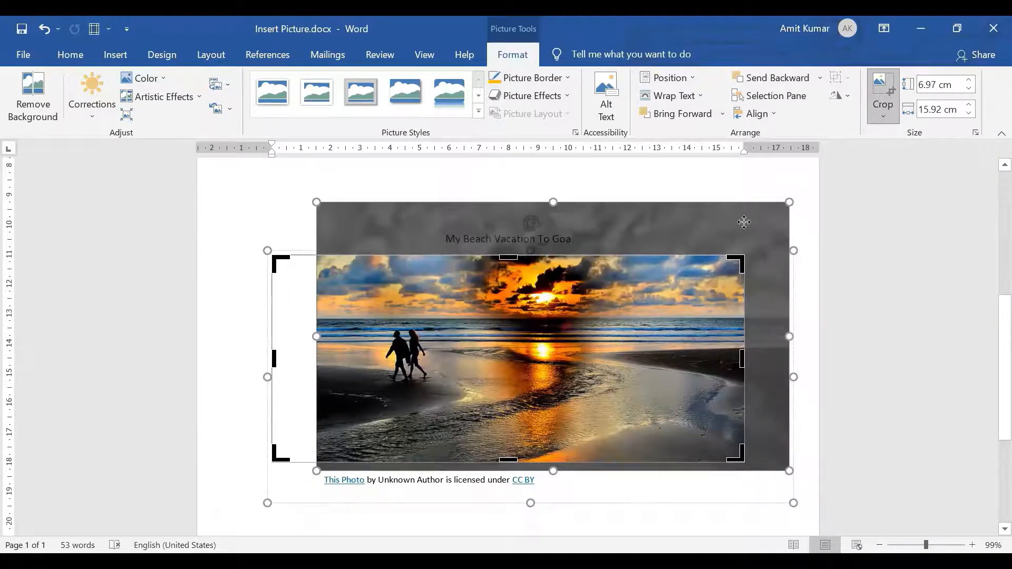
{"action": "left_click", "coordinate": [726, 189]}
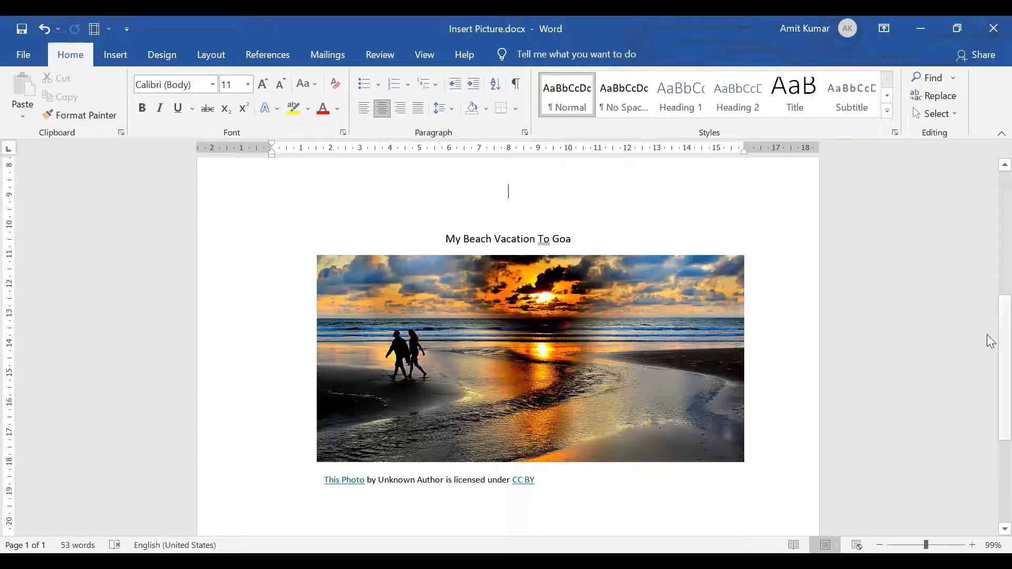
Review the picture topic list, highlighting its Insert Picture and Insert Online Pictures items.
{"action": "scroll", "coordinate": [990, 353], "scroll_direction": "up", "scroll_amount": 10}
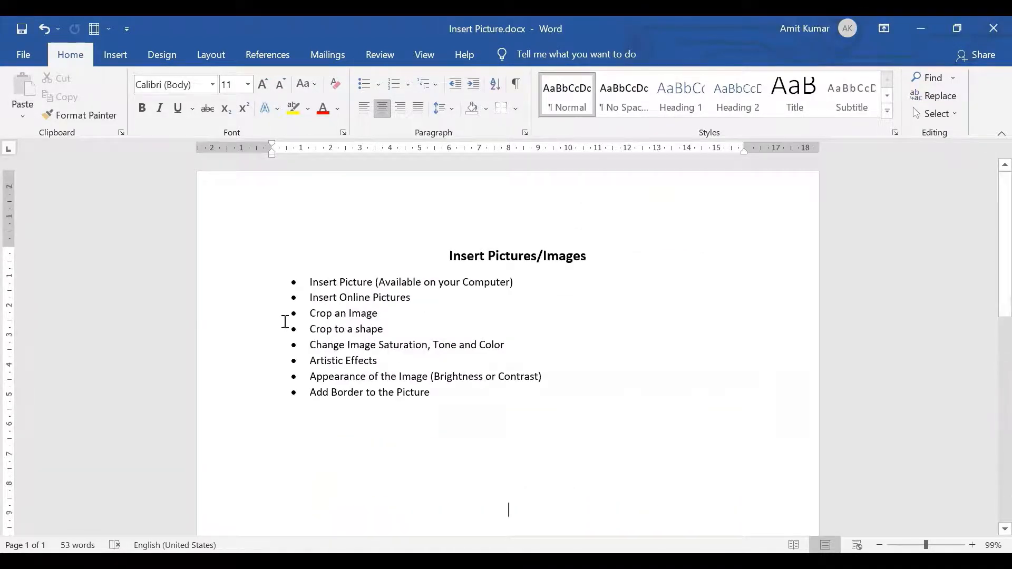
{"action": "left_click_drag", "start_coordinate": [314, 281], "coordinate": [488, 299]}
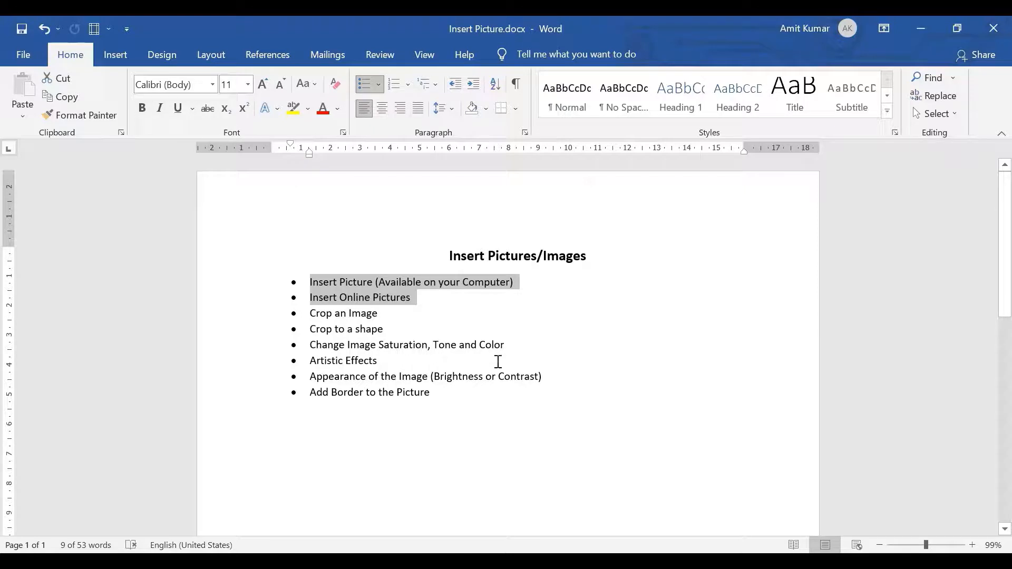
{"action": "left_click_drag", "start_coordinate": [987, 296], "coordinate": [987, 355]}
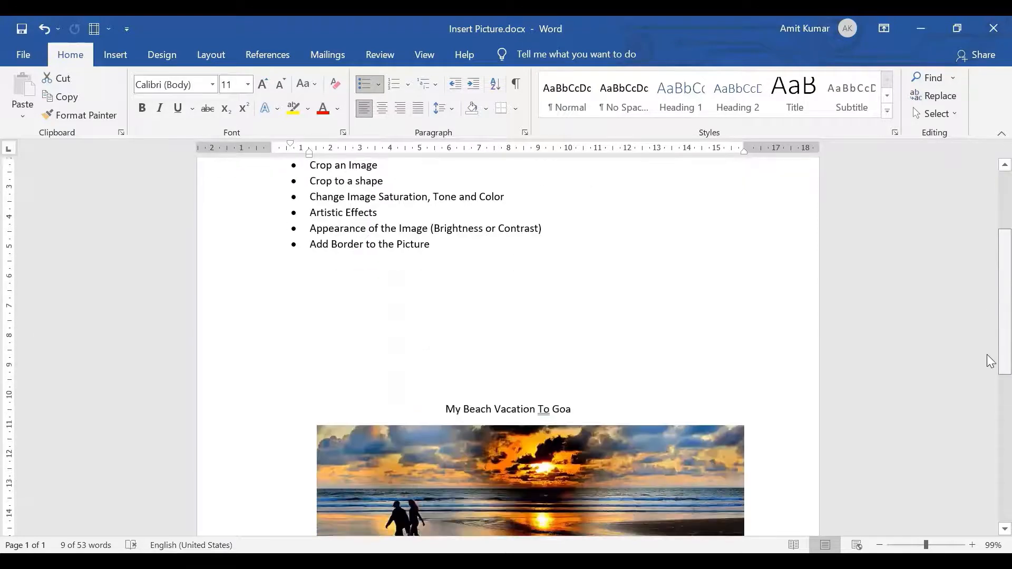
Apply the brightness/contrast correction preset with the highest brightness and second-highest contrast to the beach picture.
{"action": "left_click", "coordinate": [629, 452]}
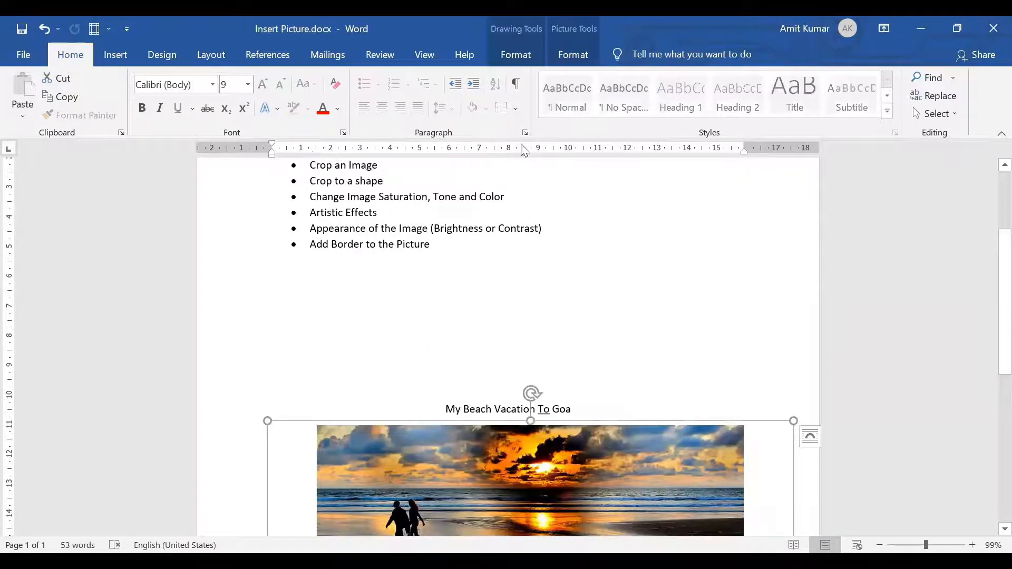
{"action": "left_click", "coordinate": [576, 60]}
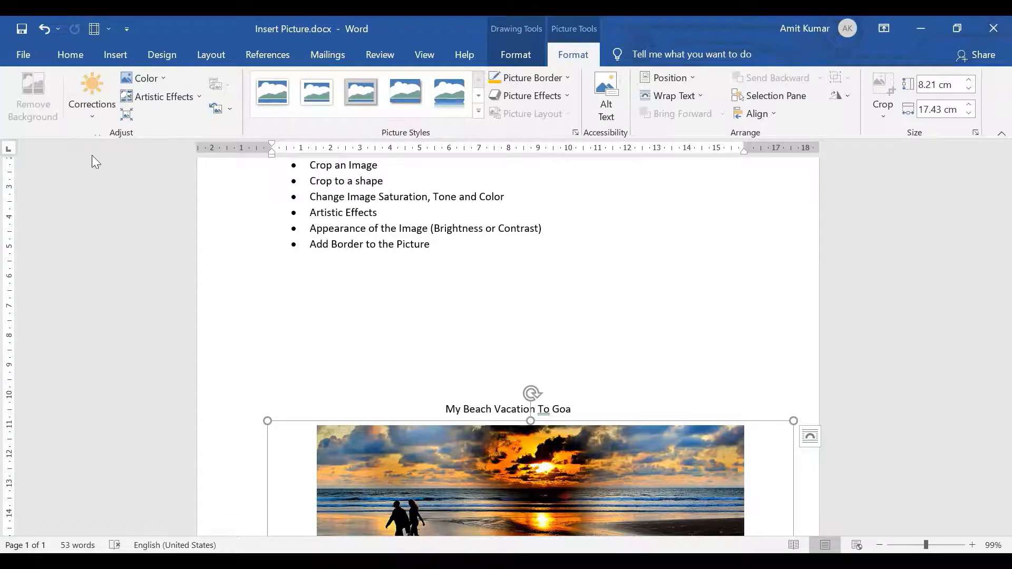
{"action": "left_click", "coordinate": [92, 116]}
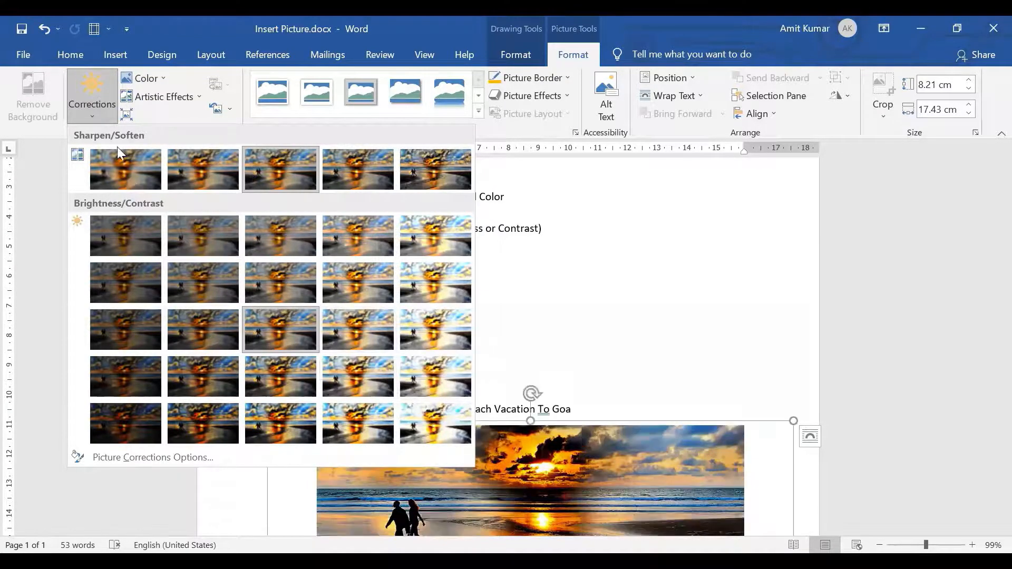
{"action": "left_click", "coordinate": [427, 374]}
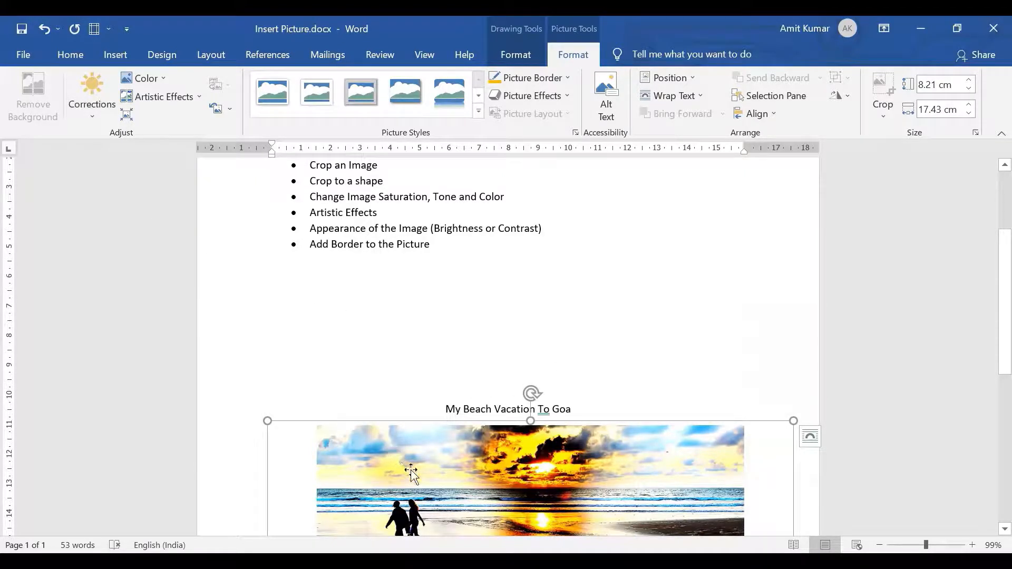
Recolor the beach picture with the dark orange variation and apply the glowing-edges artistic effect.
{"action": "left_click", "coordinate": [432, 448]}
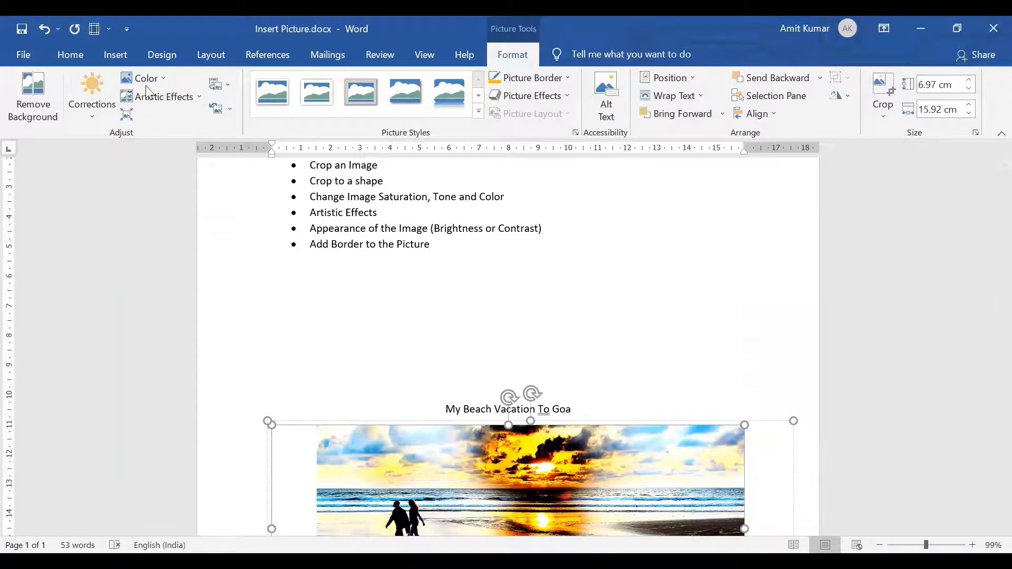
{"action": "left_click", "coordinate": [161, 80]}
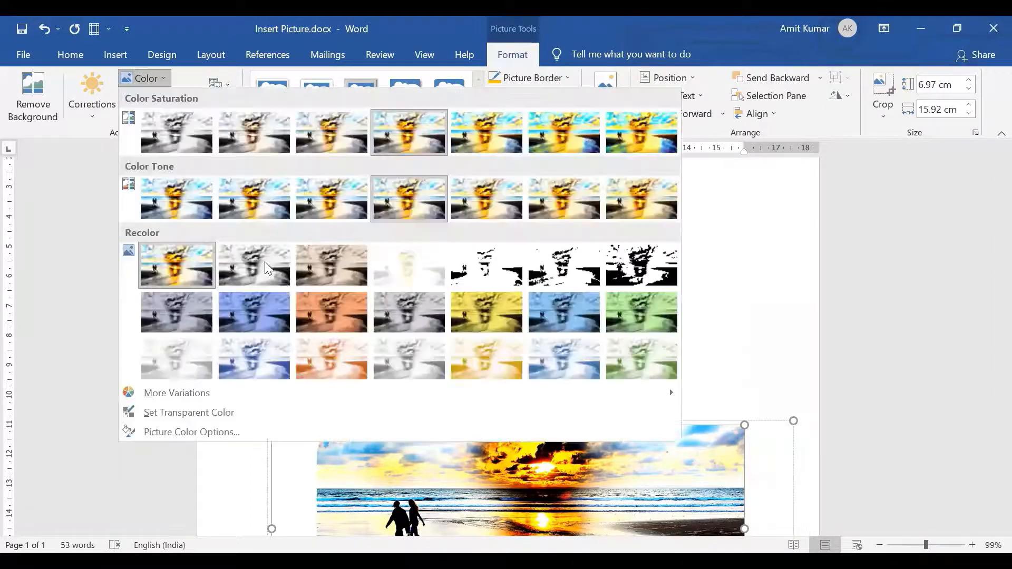
{"action": "left_click", "coordinate": [339, 312]}
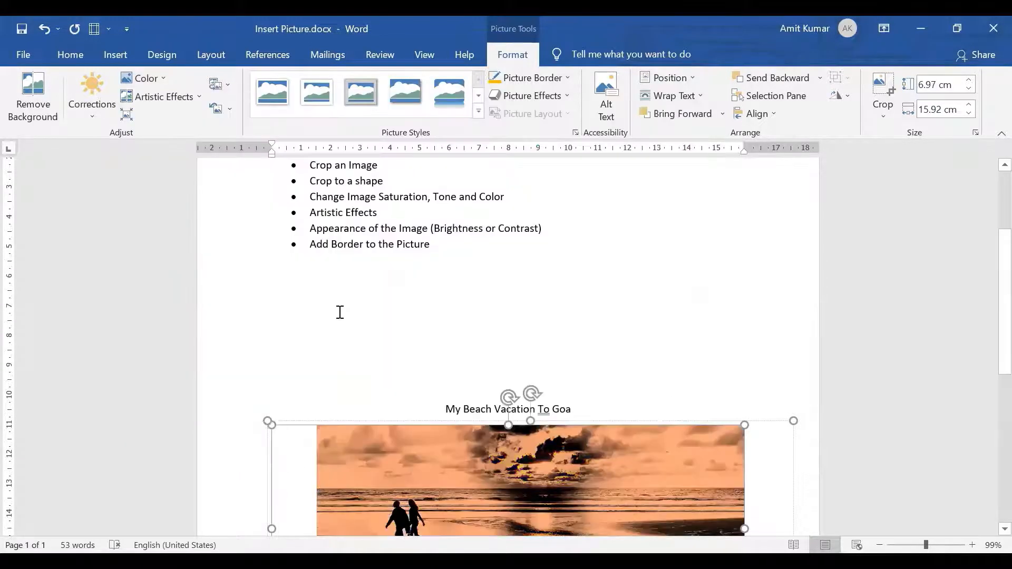
{"action": "left_click", "coordinate": [193, 99]}
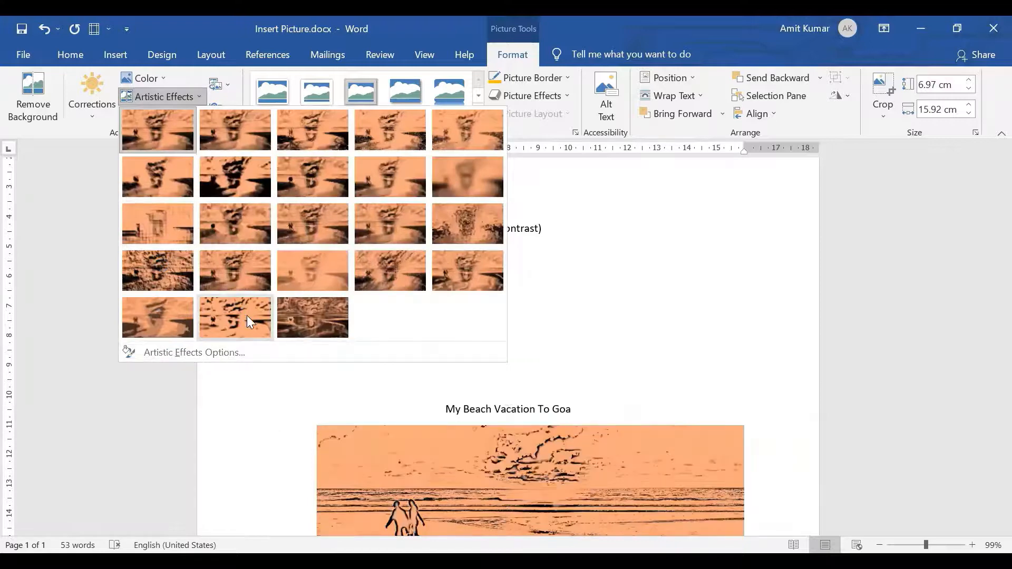
{"action": "left_click", "coordinate": [308, 329]}
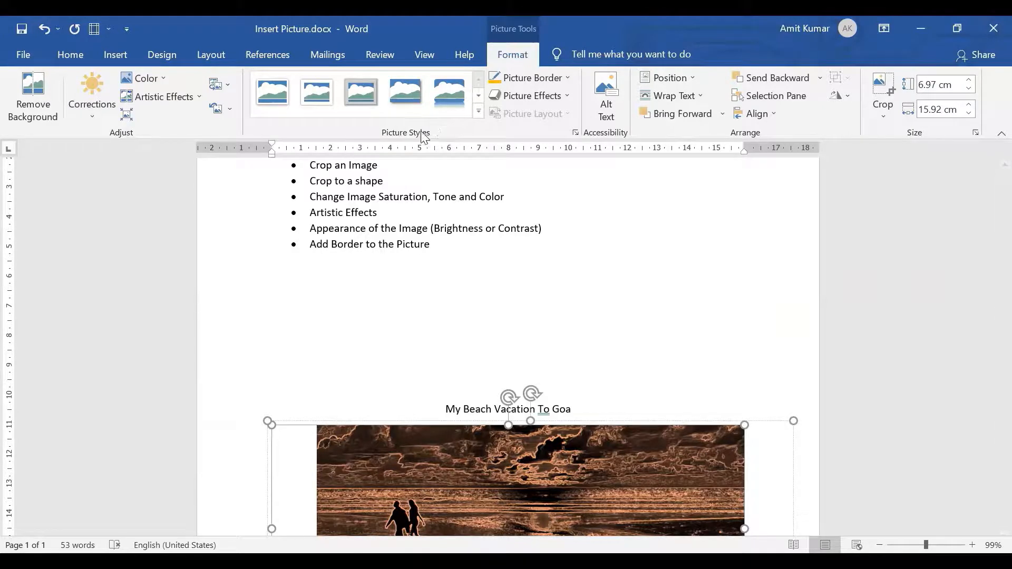
Apply the thick black frame style to the beach picture, try the double black frame style, and undo that last change.
{"action": "left_click", "coordinate": [479, 97]}
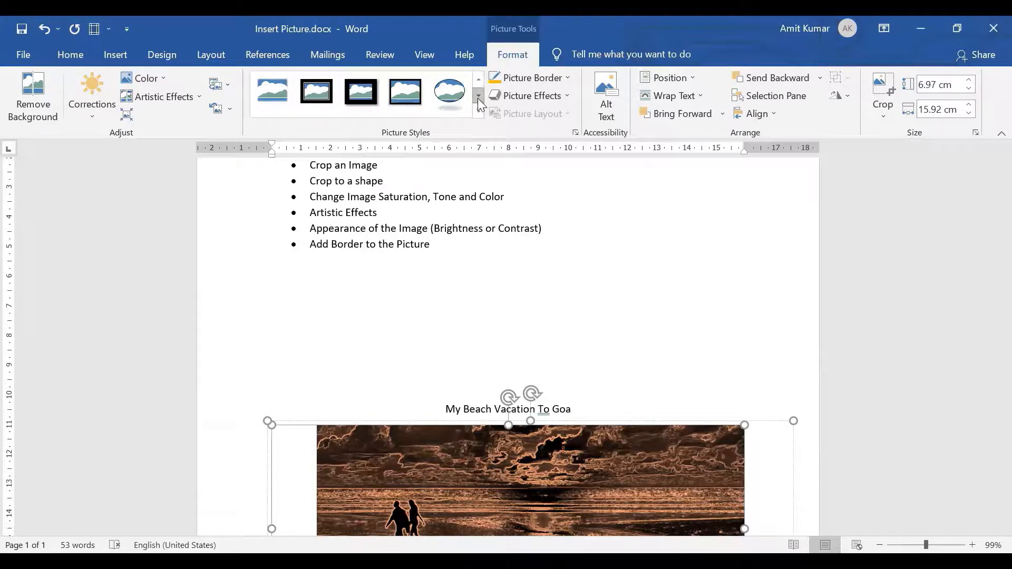
{"action": "left_click", "coordinate": [359, 103]}
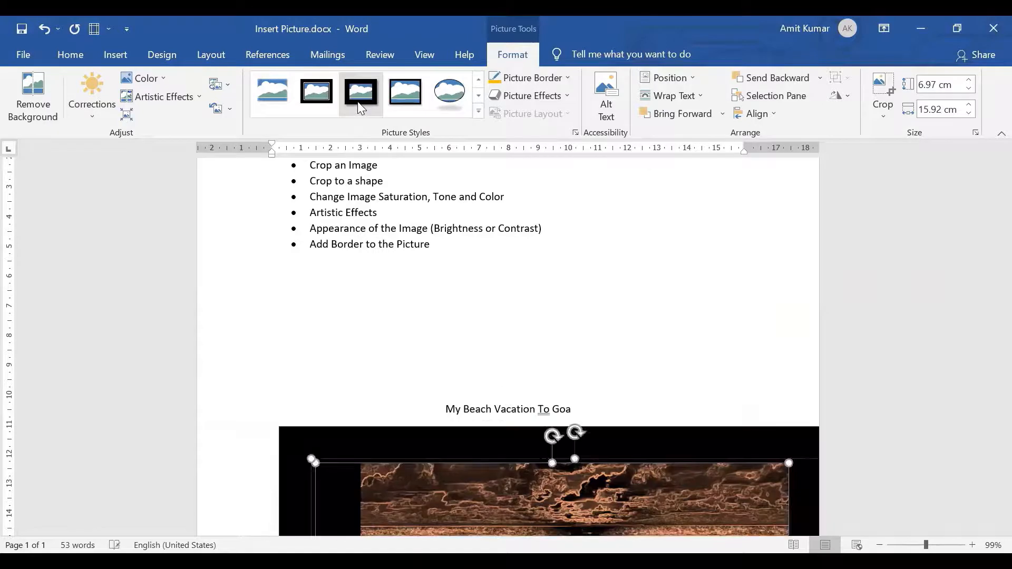
{"action": "left_click", "coordinate": [322, 104]}
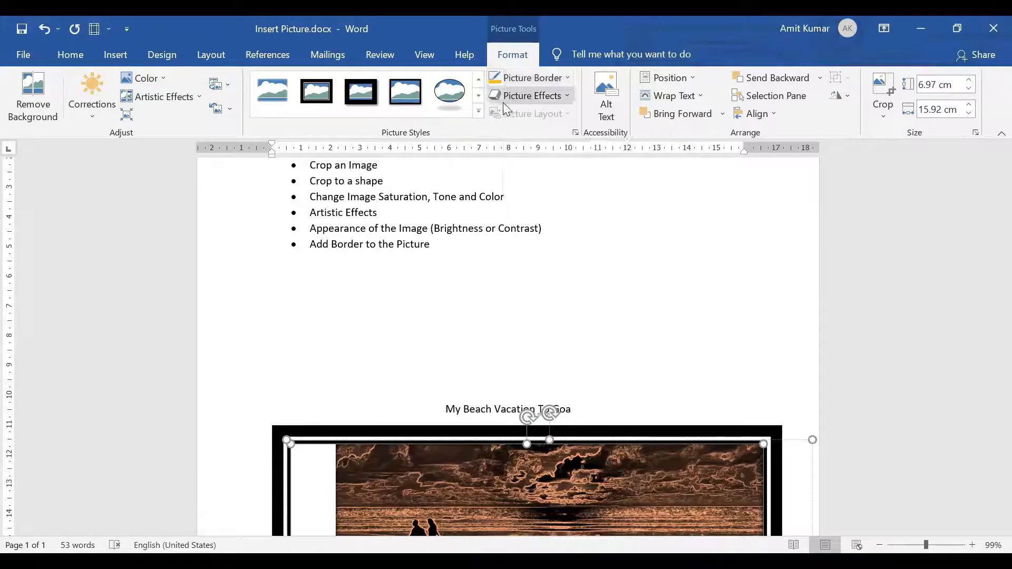
{"action": "key", "text": "ctrl+z"}
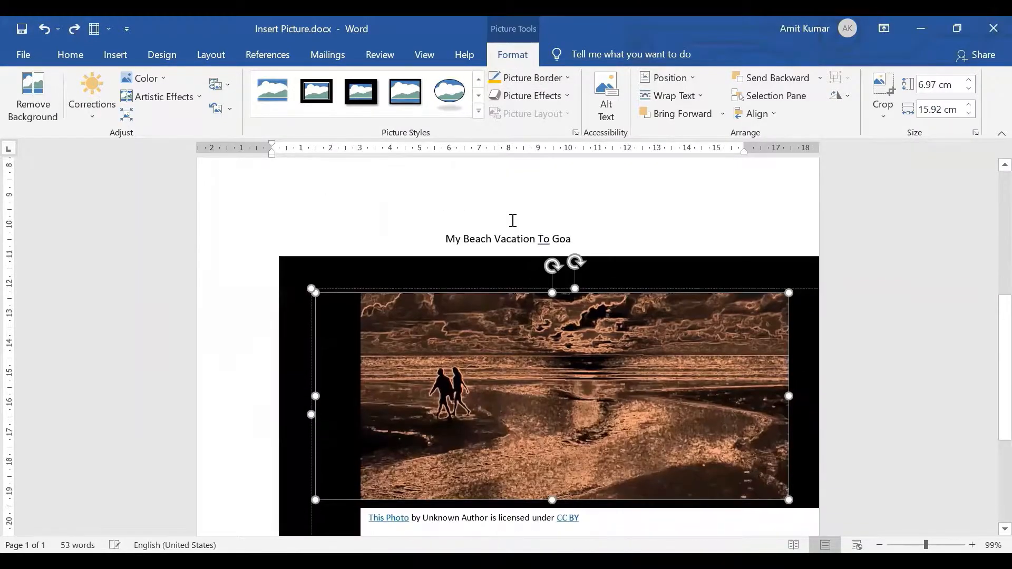
View the color, weight and dash options for the beach picture's border without changing it.
{"action": "left_click", "coordinate": [568, 79]}
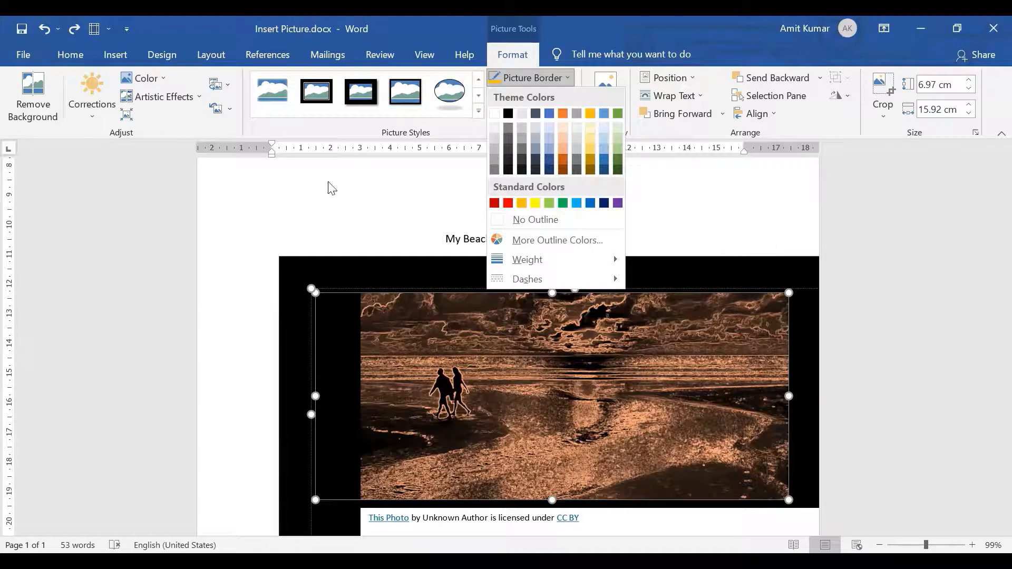
{"action": "key", "text": "Escape"}
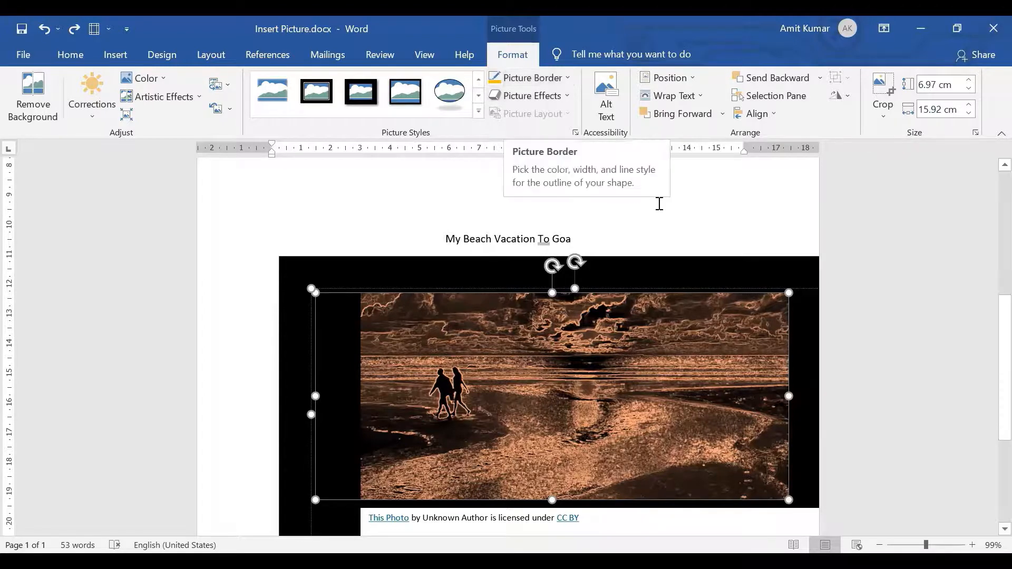
Review the picture topic list again, highlighting its Crop an Image, Crop to a shape, Artistic Effects and Appearance of the Image items.
{"action": "scroll", "coordinate": [991, 328], "scroll_direction": "up", "scroll_amount": 8}
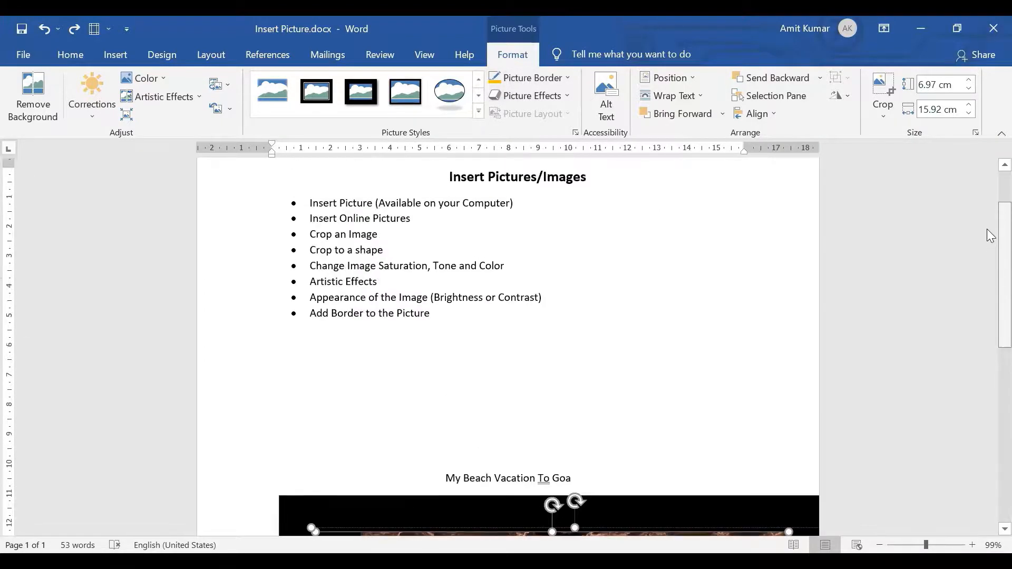
{"action": "scroll", "coordinate": [991, 235], "scroll_direction": "up", "scroll_amount": 1}
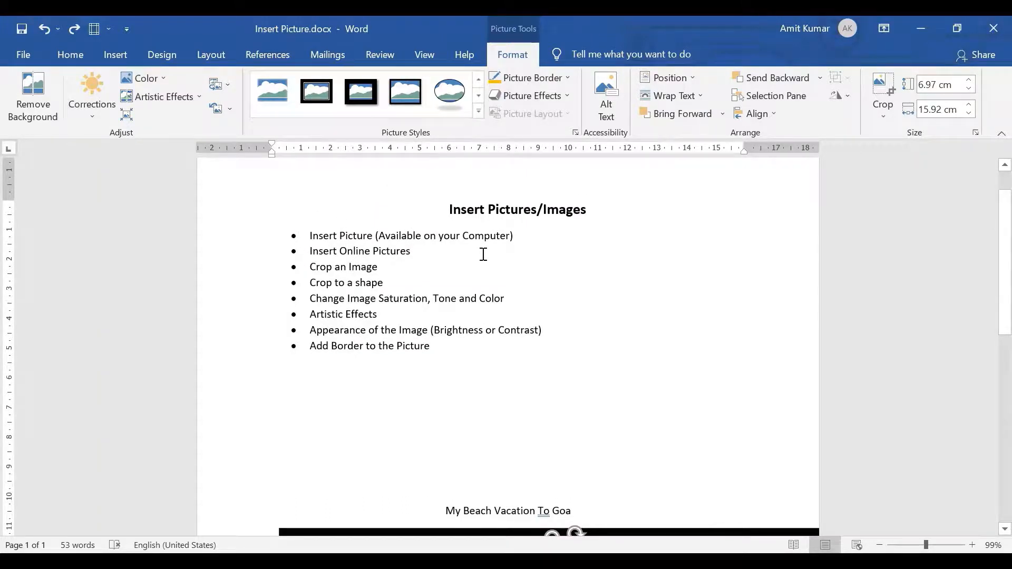
{"action": "left_click_drag", "start_coordinate": [300, 256], "coordinate": [382, 268]}
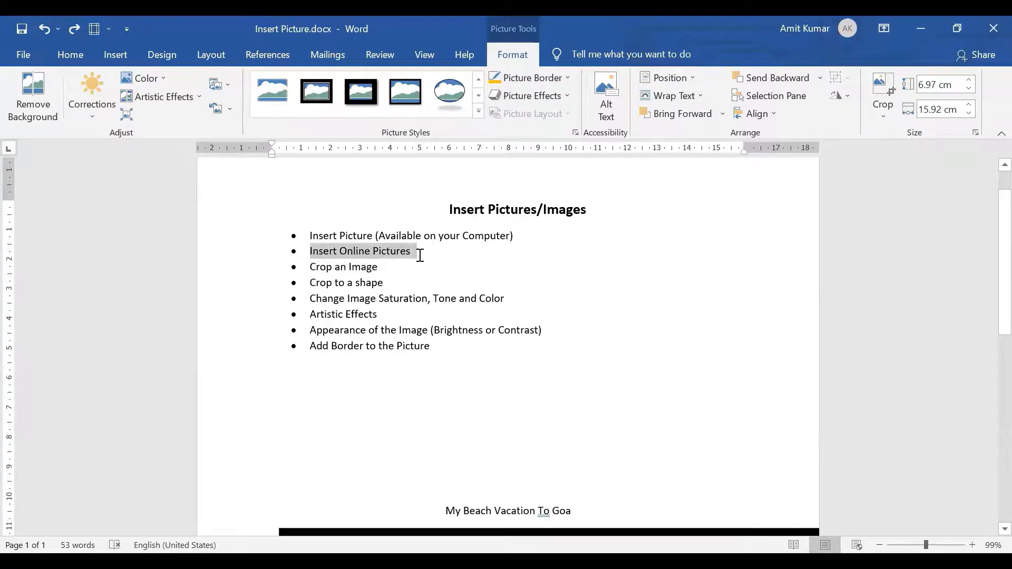
{"action": "left_click_drag", "start_coordinate": [308, 268], "coordinate": [372, 273]}
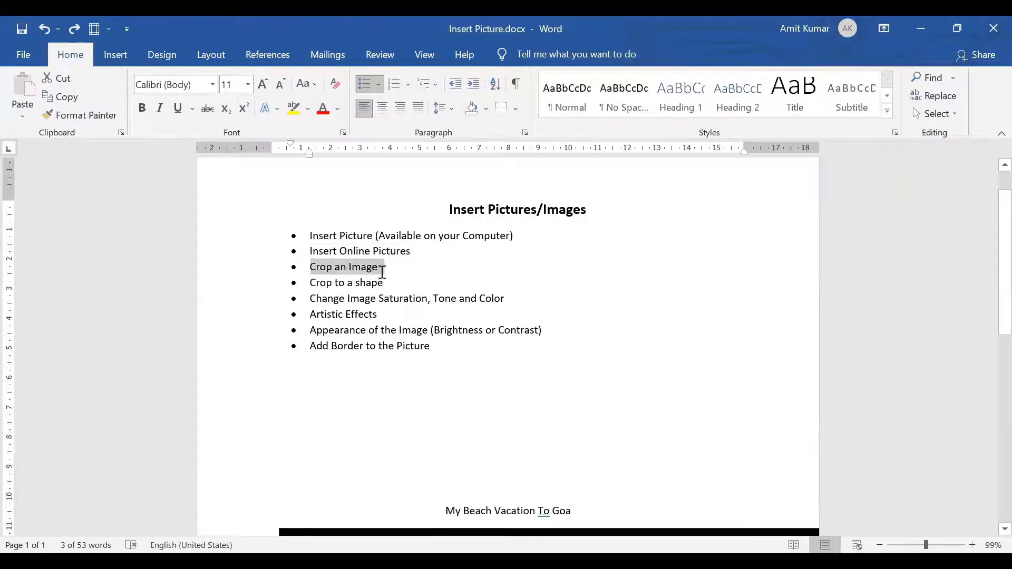
{"action": "left_click_drag", "start_coordinate": [309, 282], "coordinate": [395, 283]}
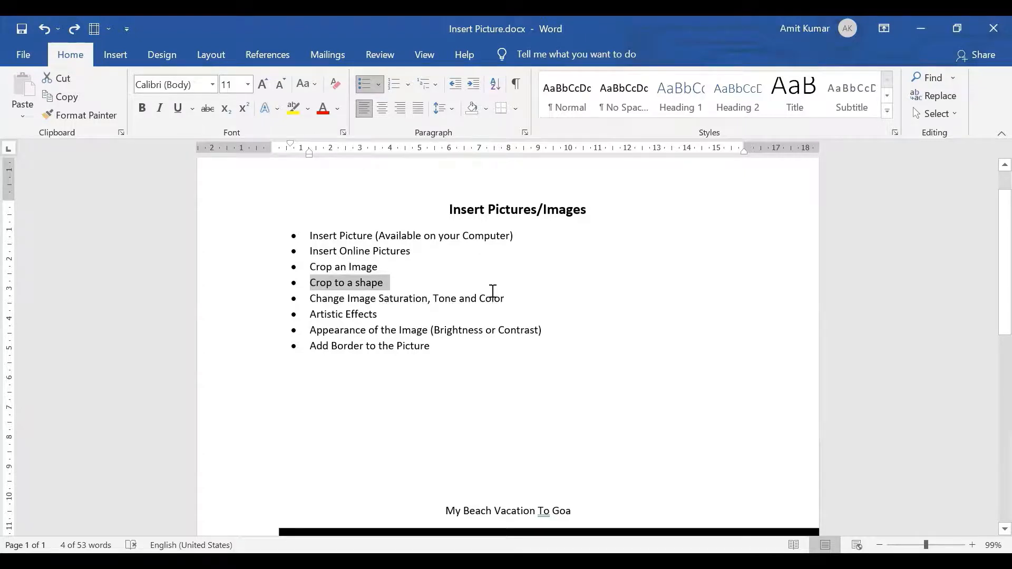
{"action": "left_click_drag", "start_coordinate": [312, 316], "coordinate": [392, 322]}
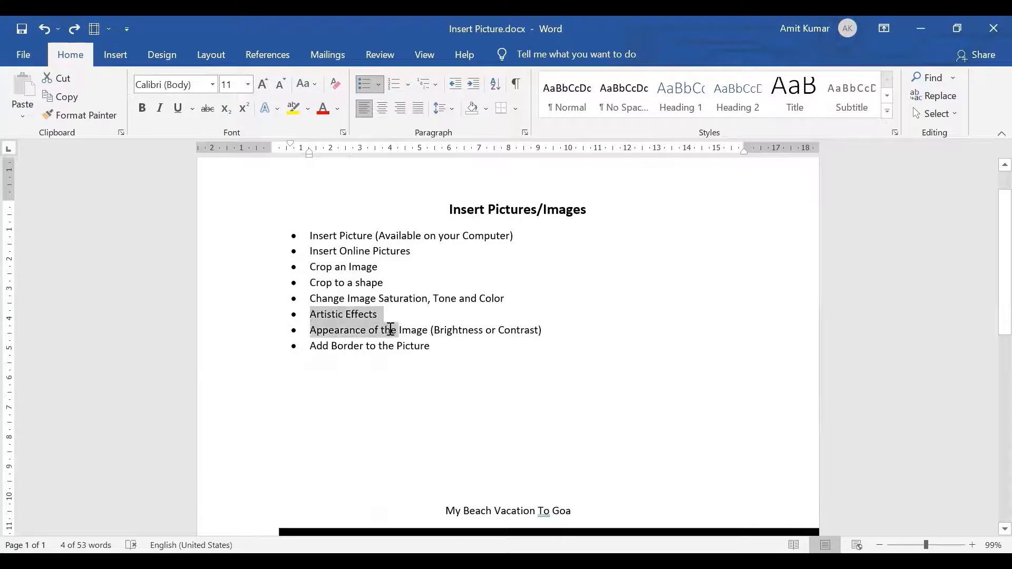
{"action": "left_click", "coordinate": [319, 332]}
{"action": "left_click_drag", "start_coordinate": [310, 331], "coordinate": [549, 340]}
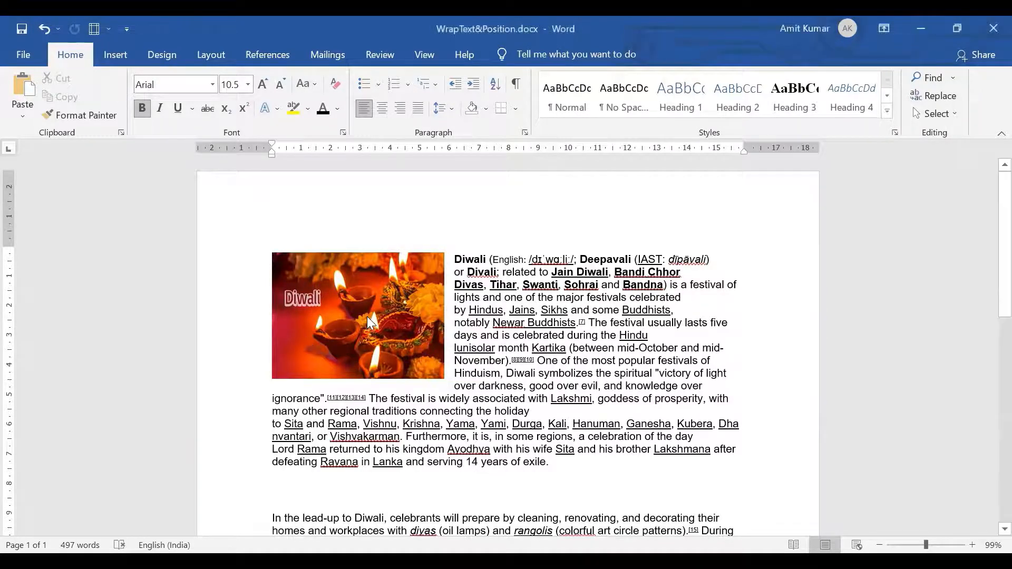
Try positioning the Diwali picture in the bottom right of the page with square text wrapping, and undo that change.
{"action": "left_click", "coordinate": [337, 300]}
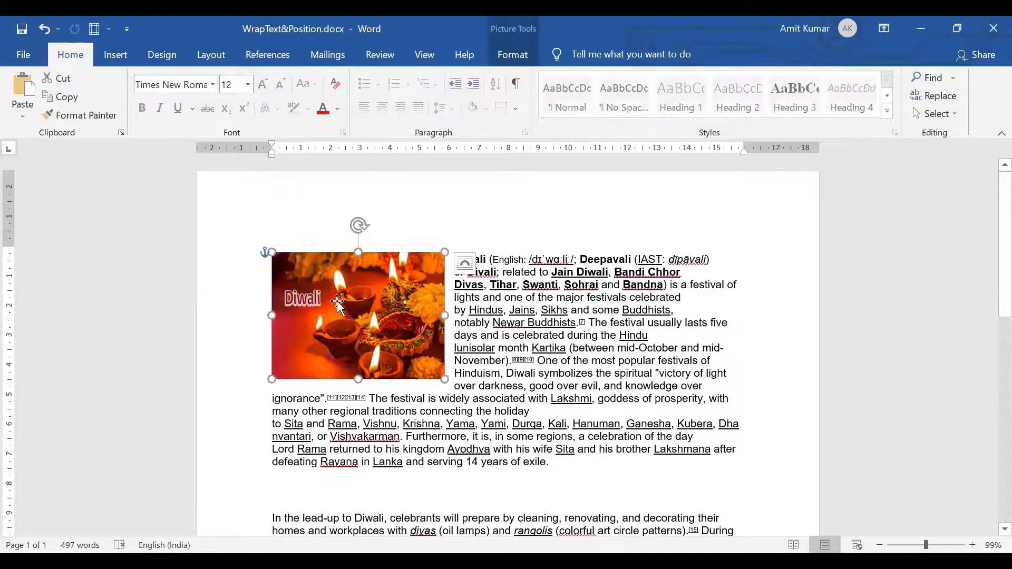
{"action": "left_click", "coordinate": [521, 57]}
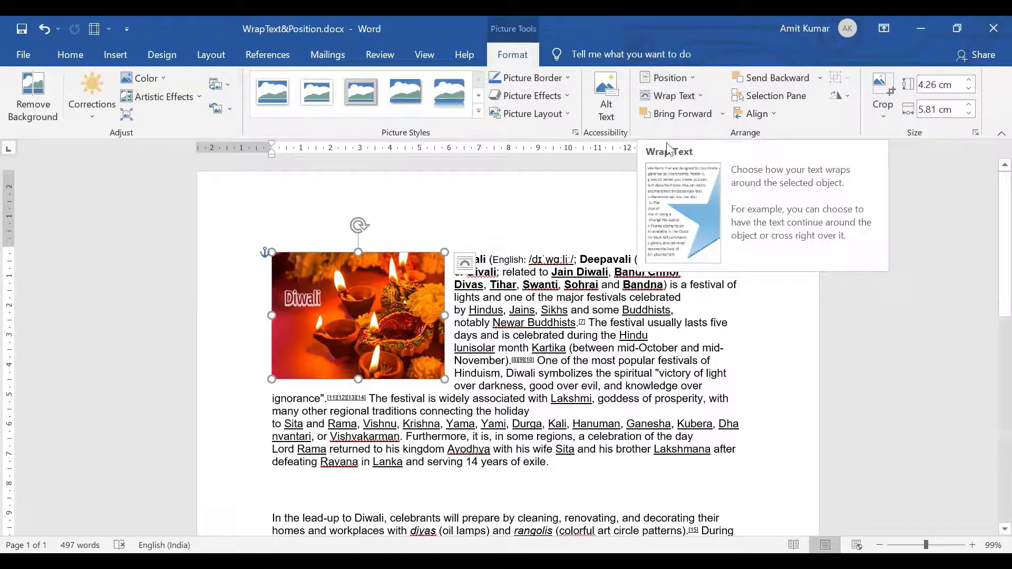
{"action": "left_click", "coordinate": [690, 79]}
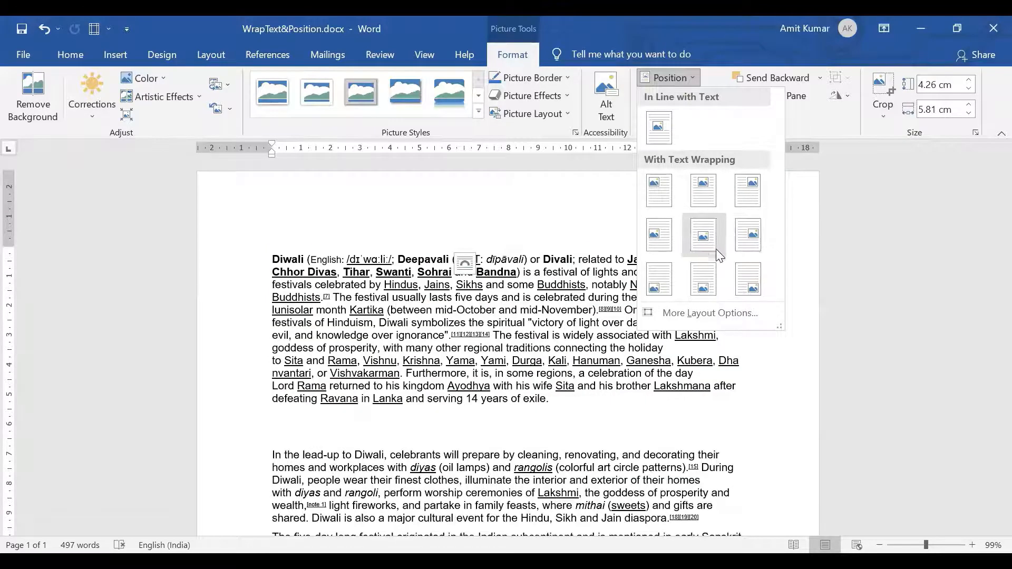
{"action": "left_click", "coordinate": [745, 289]}
{"action": "scroll", "coordinate": [987, 301], "scroll_direction": "down", "scroll_amount": 10}
{"action": "scroll", "coordinate": [989, 501], "scroll_direction": "down", "scroll_amount": 3}
{"action": "scroll", "coordinate": [989, 470], "scroll_direction": "up", "scroll_amount": 12}
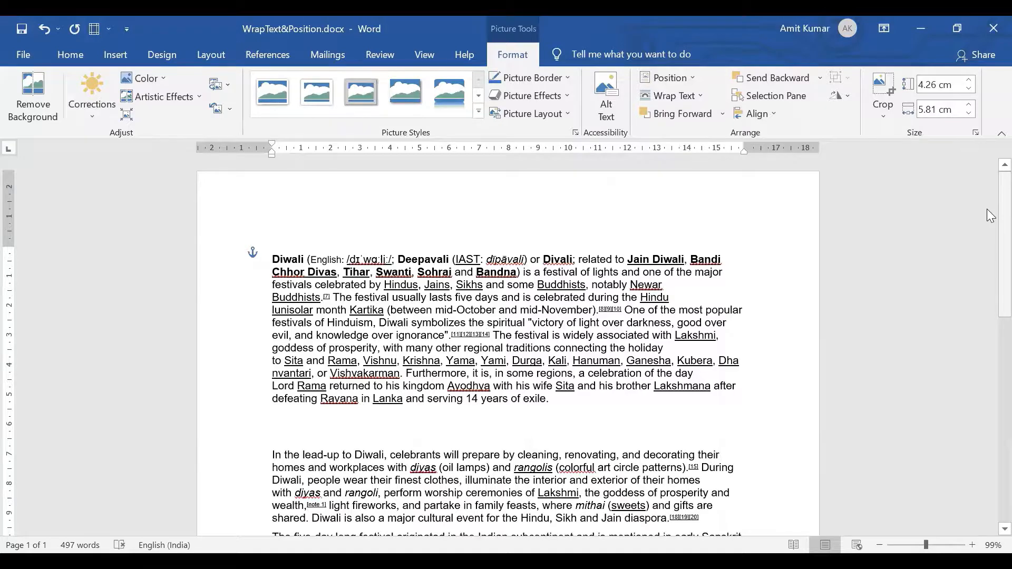
{"action": "key", "text": "ctrl+z"}
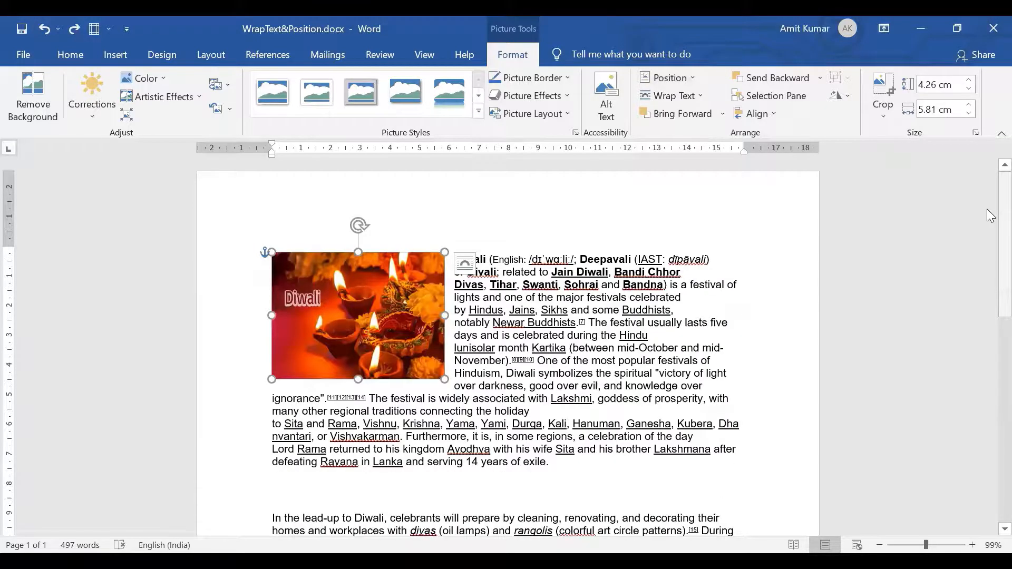
Set the Diwali picture's text wrapping to Square and view the position choices among the page layout commands.
{"action": "left_click", "coordinate": [688, 101]}
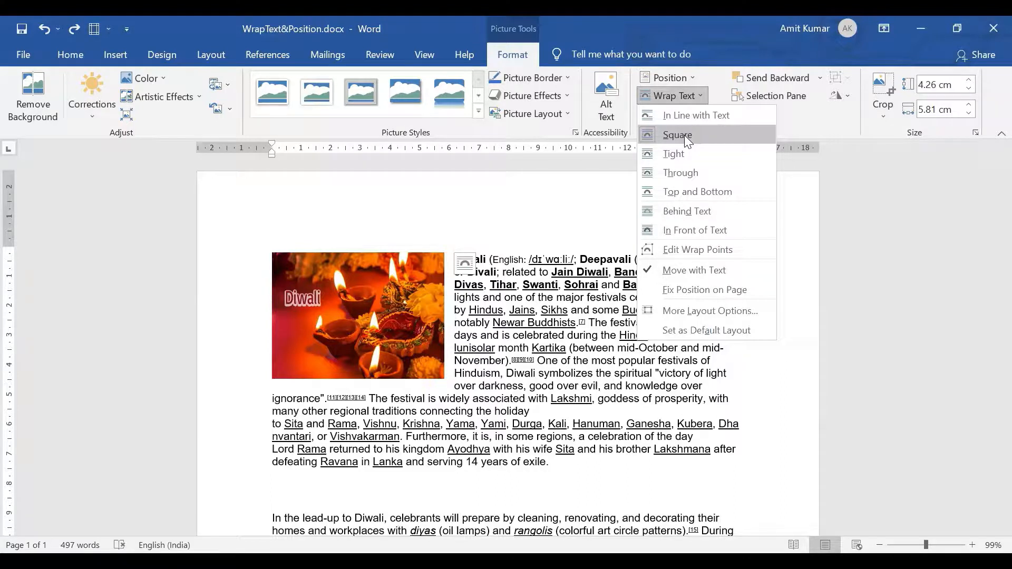
{"action": "left_click", "coordinate": [684, 135]}
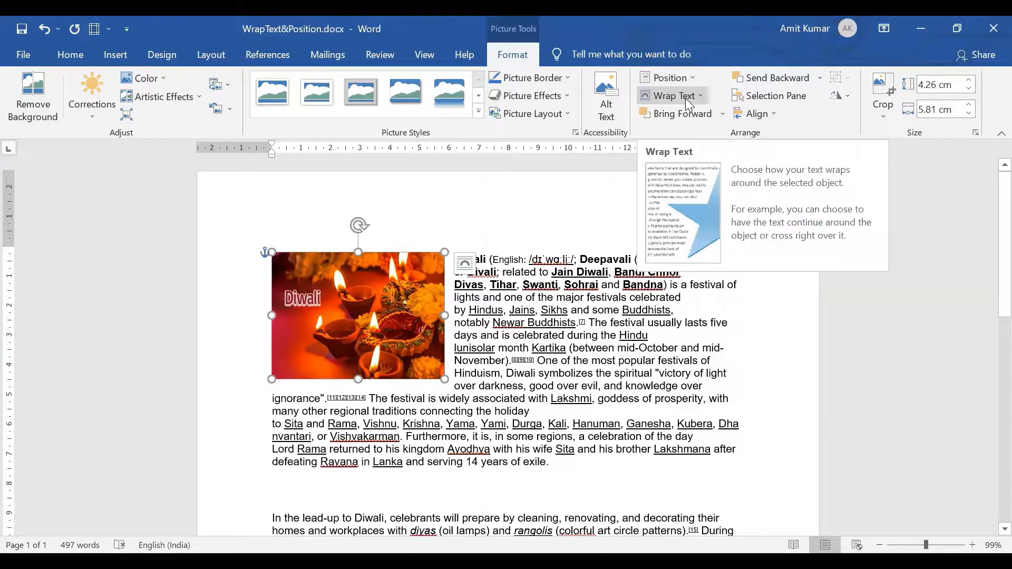
{"action": "left_click", "coordinate": [204, 56]}
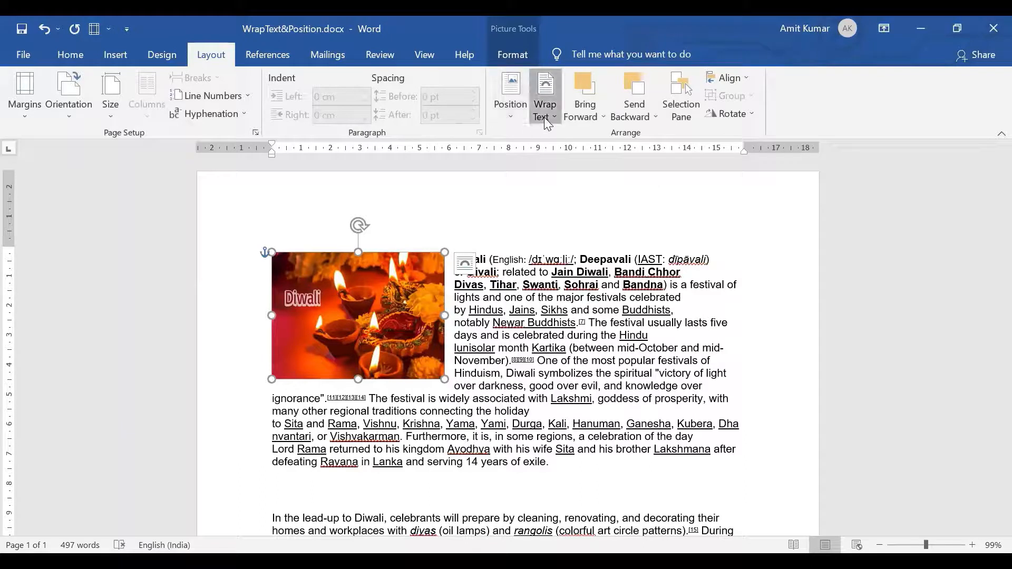
{"action": "left_click", "coordinate": [517, 117]}
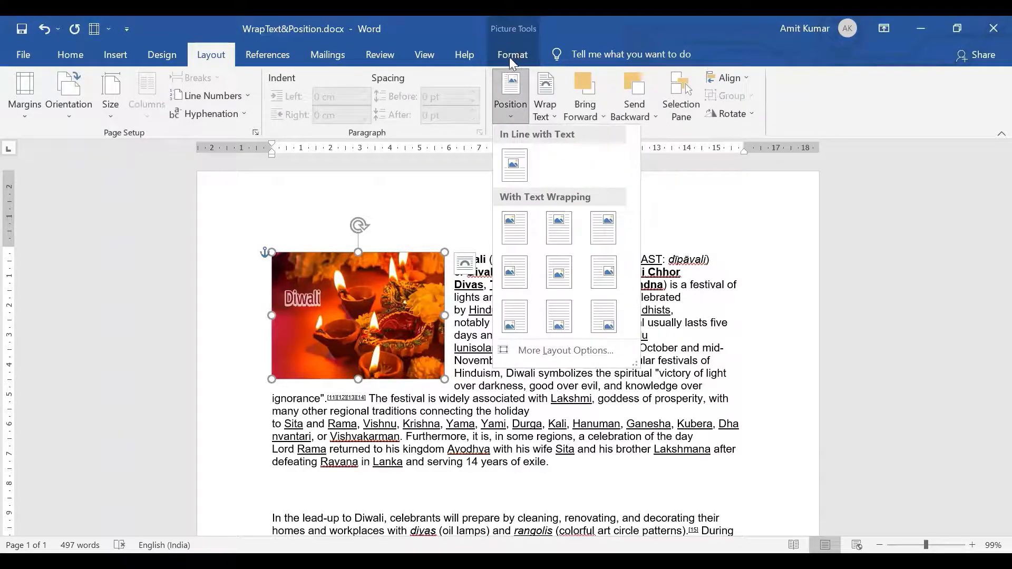